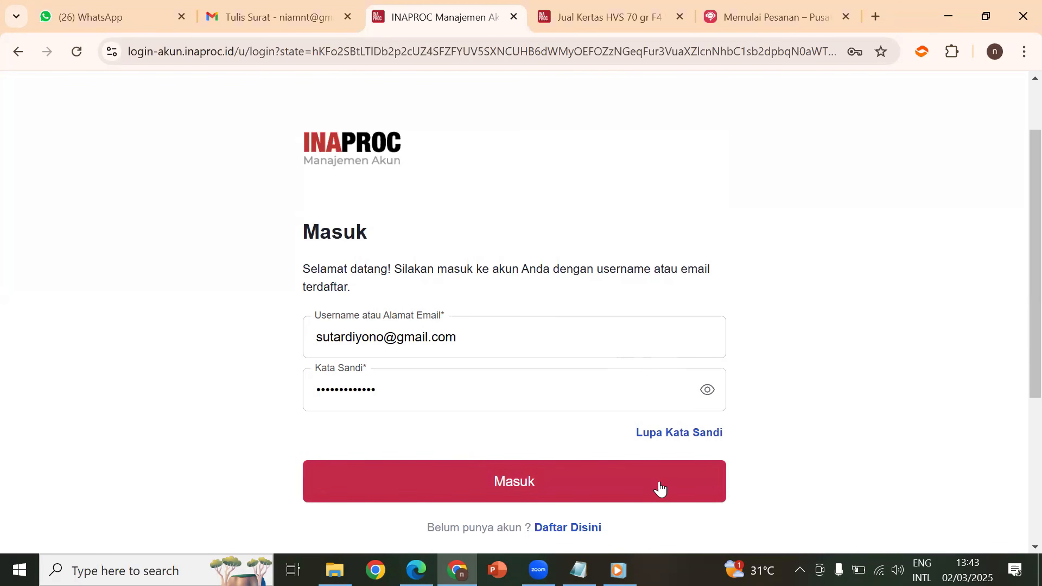
Bring up the e-katalog training PDF at page 19, the Ketentuan Umum slide.
left_click(415, 569)
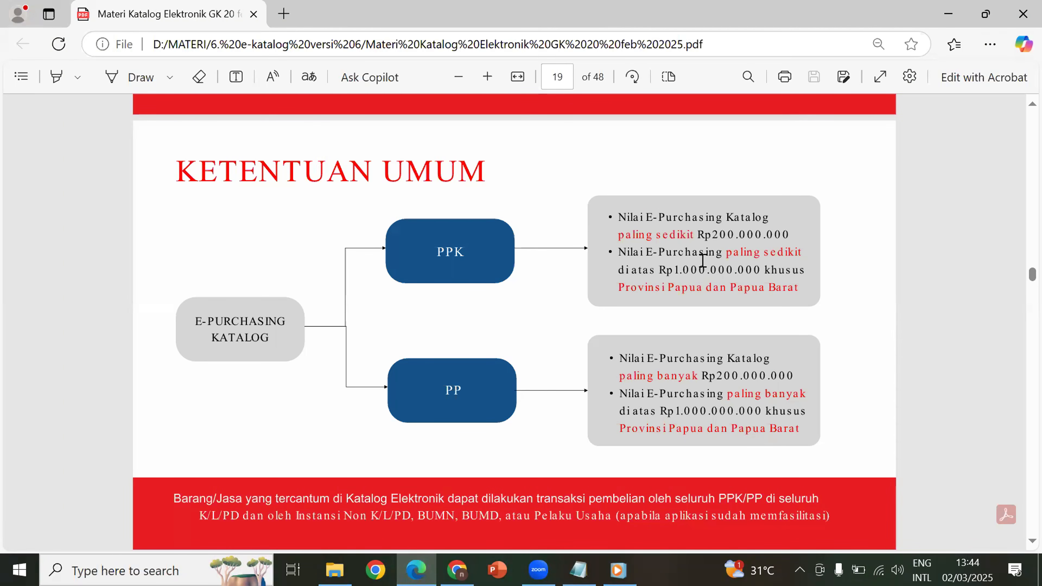
Highlight the Rp200.000.000 PPK minimum and PP maximum purchase limits, then return to the INAPROC login page.
left_click_drag(623, 217, 803, 235)
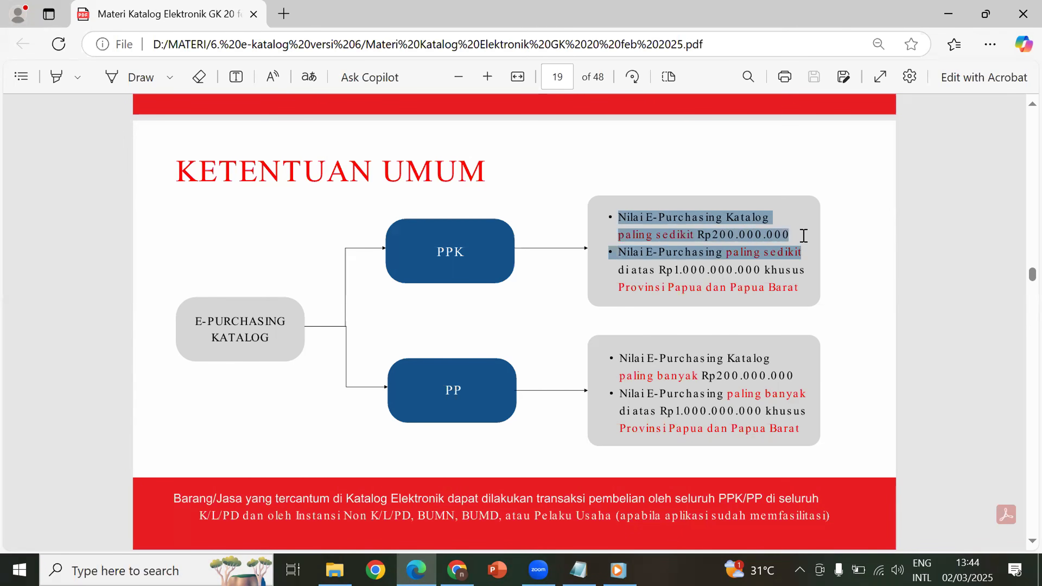
left_click(766, 251)
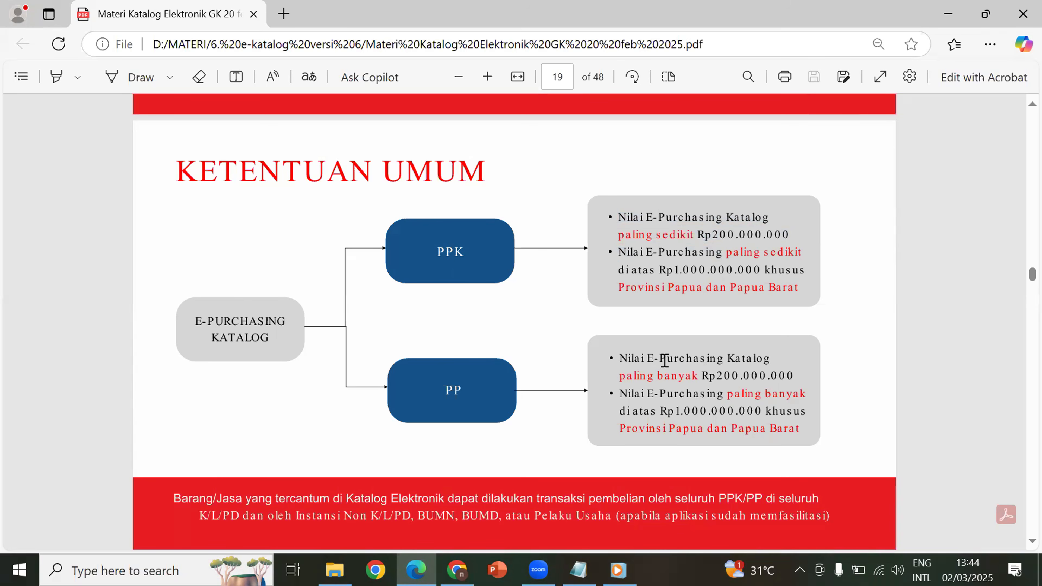
left_click_drag(622, 360, 797, 377)
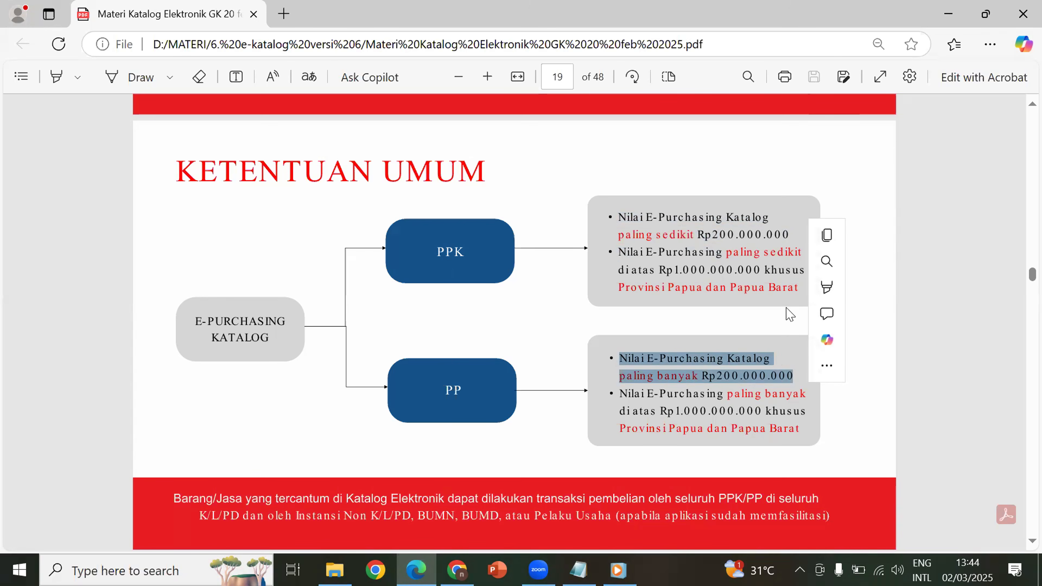
left_click(720, 386)
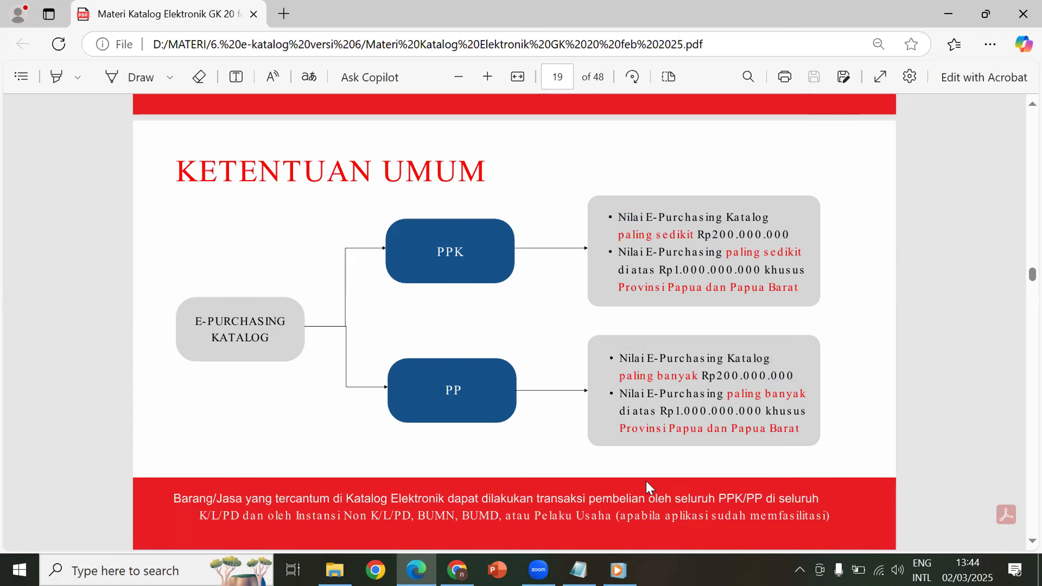
left_click(457, 569)
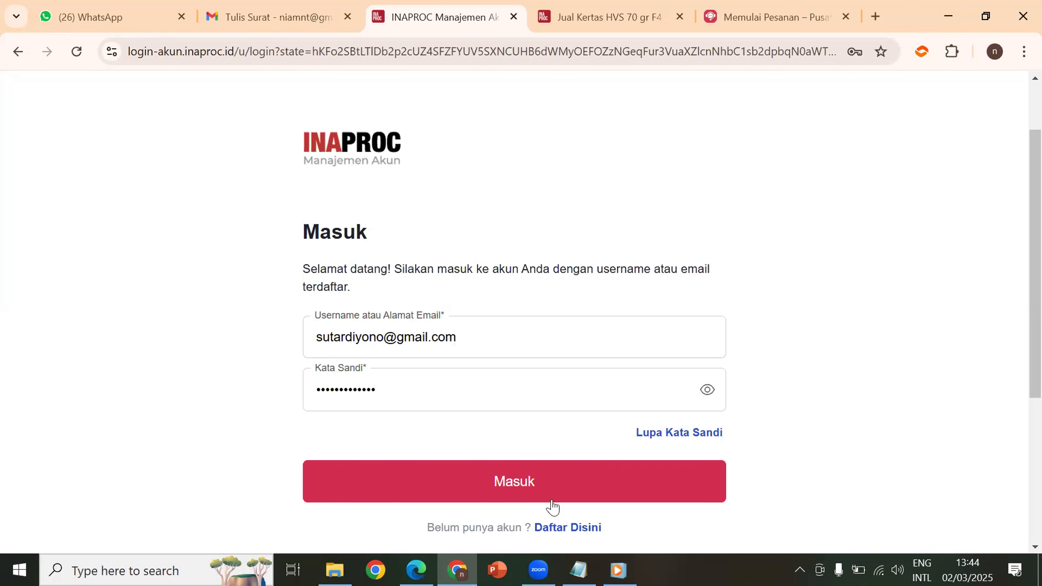
Load akun.inaproc.id and sign in with the saved account e-mail and password.
left_click(218, 60)
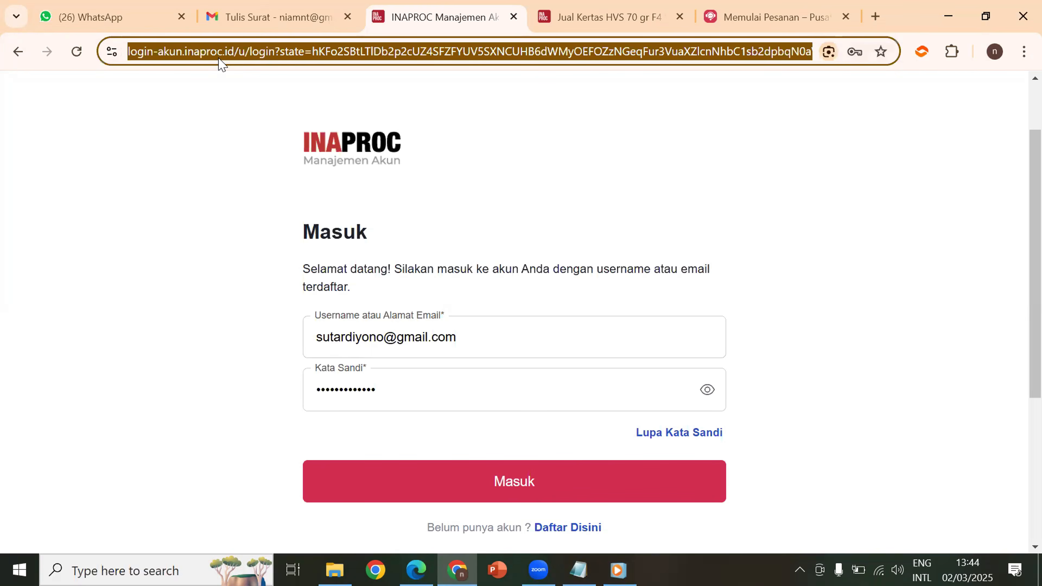
type("akun")
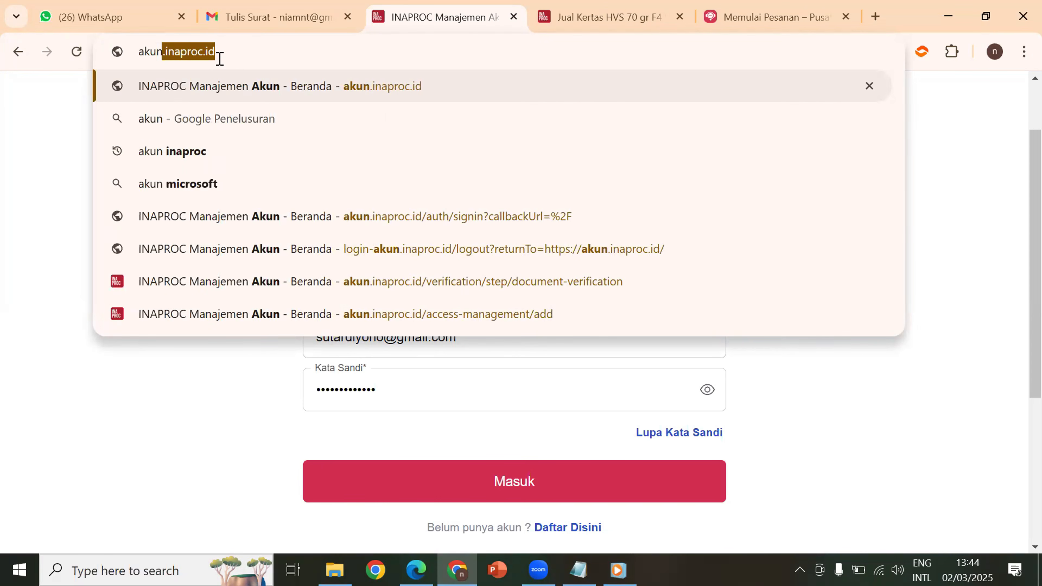
key("Return")
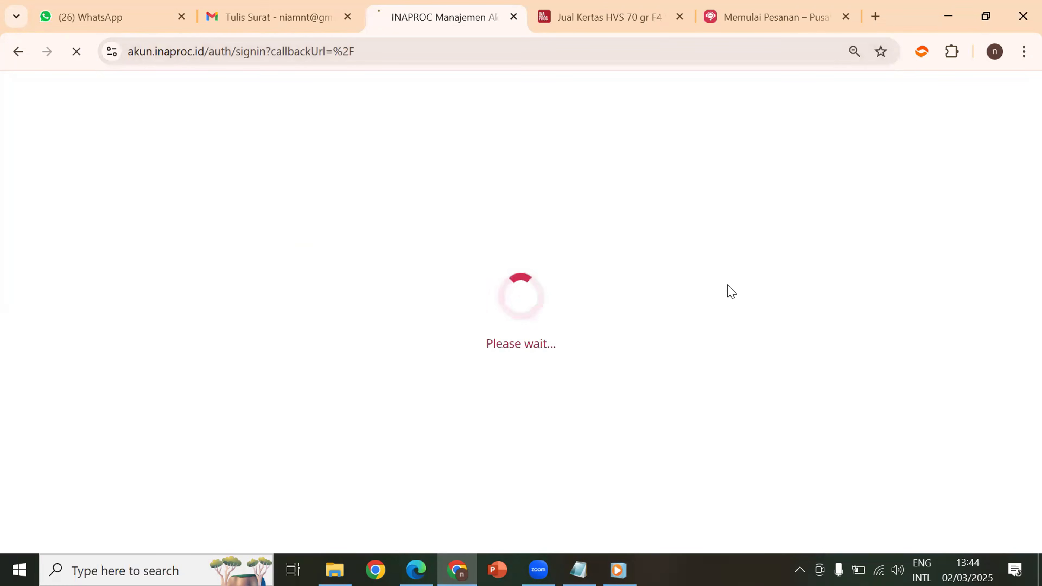
scroll(410, 361, "down", 2)
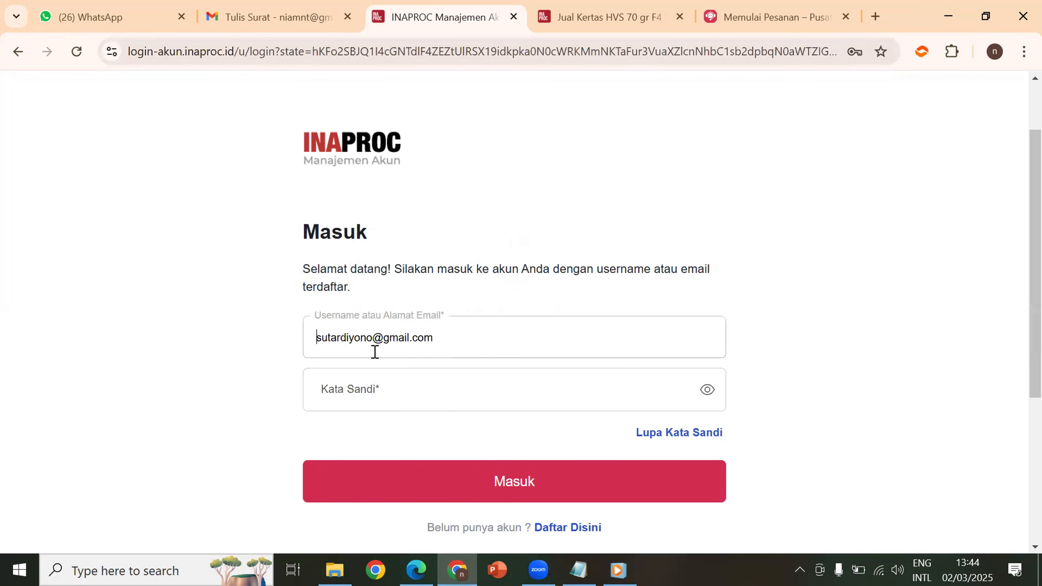
left_click(410, 386)
left_click(433, 479)
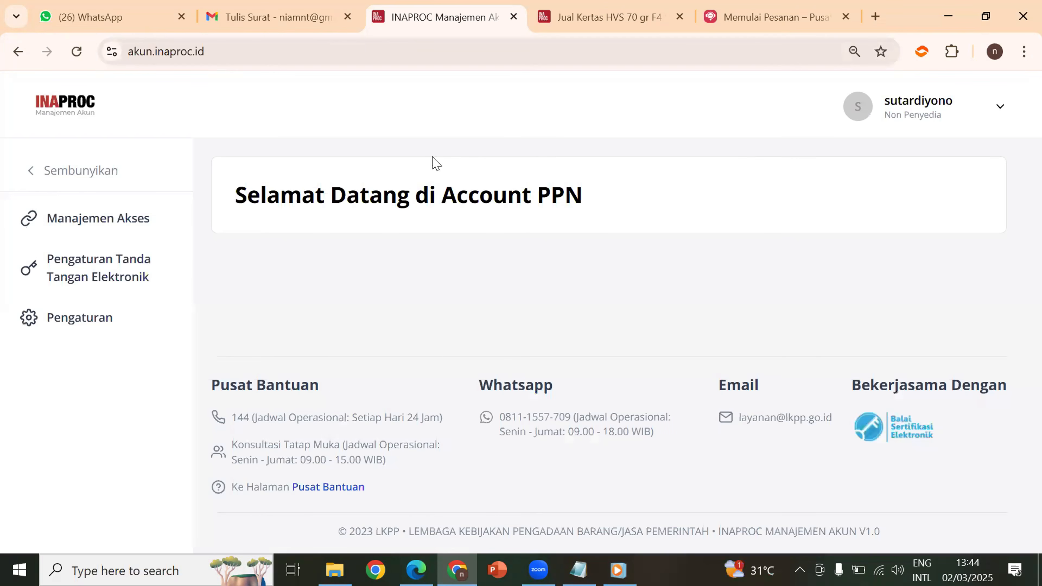
Pick Katalog Elektronik as the platform under Manajemen Akses and continue to its access profiles.
left_click(110, 222)
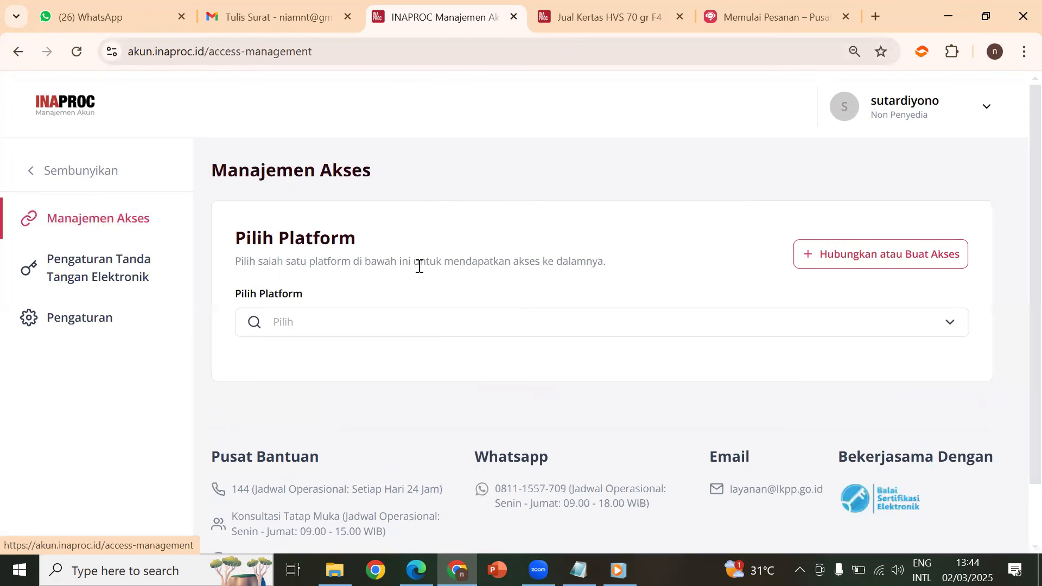
left_click(441, 326)
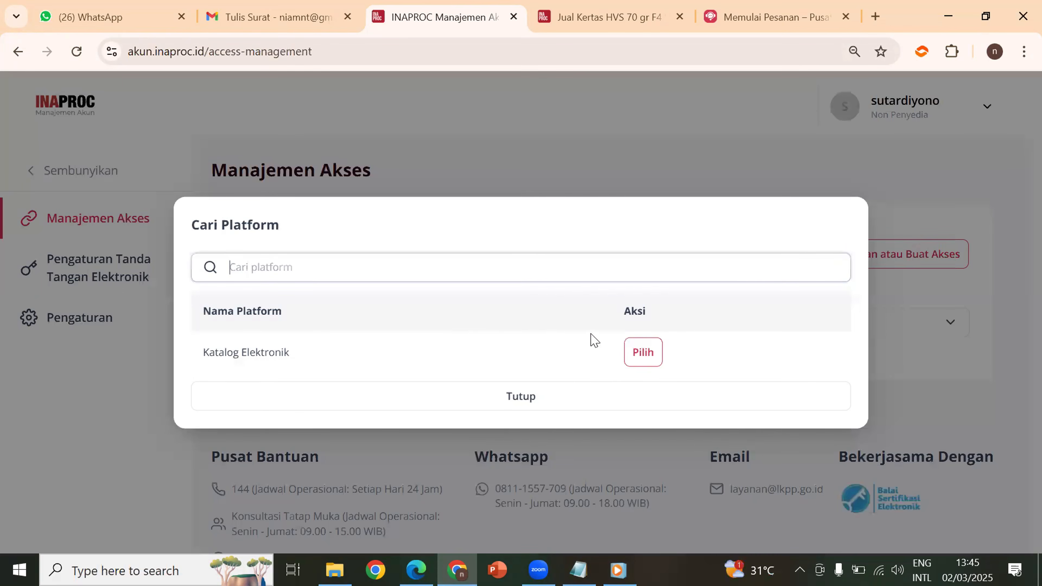
left_click(642, 353)
scroll(628, 361, "down", 5)
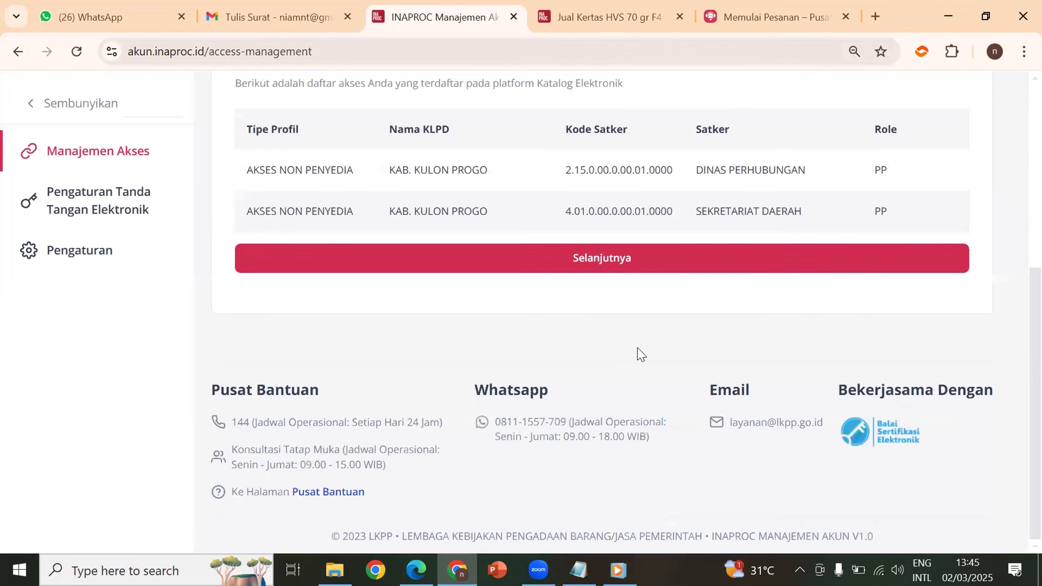
left_click(618, 259)
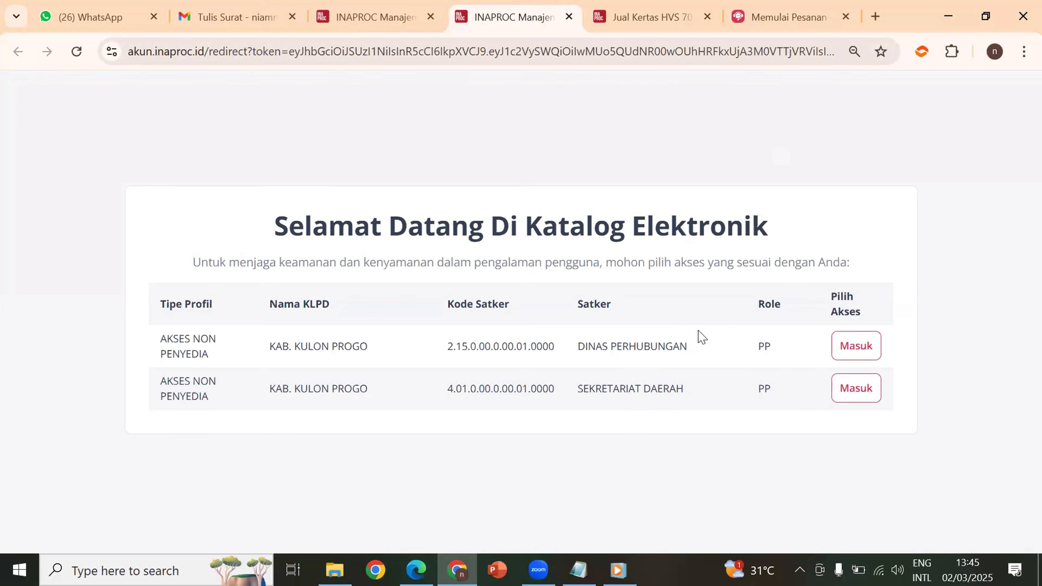
Enter as the Sekretariat Daerah PP profile and search the catalogue for 'kertas'.
left_click(851, 396)
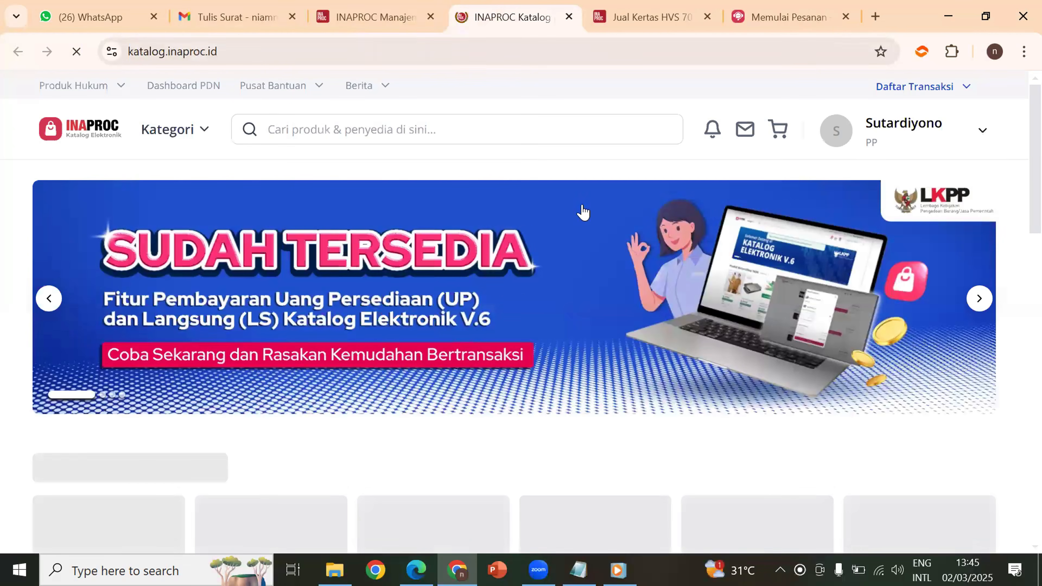
left_click(374, 131)
type("kert")
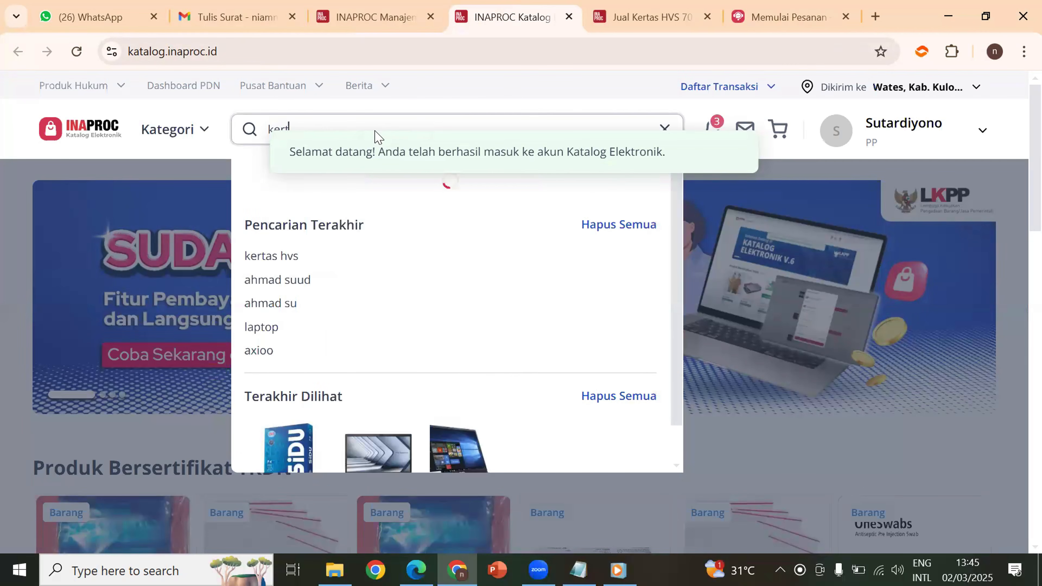
type("as")
key("Return")
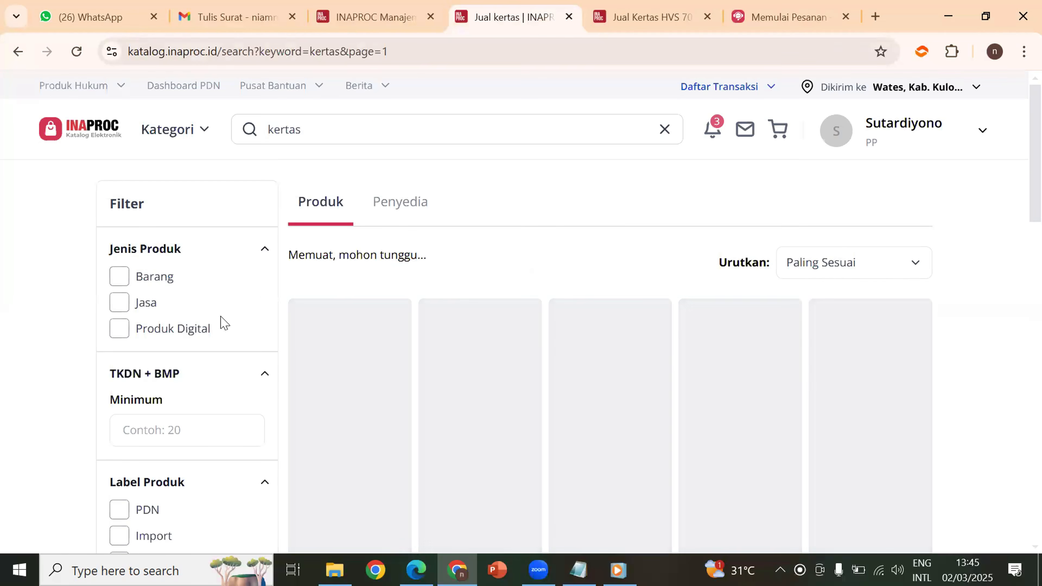
scroll(225, 281, "down", 3)
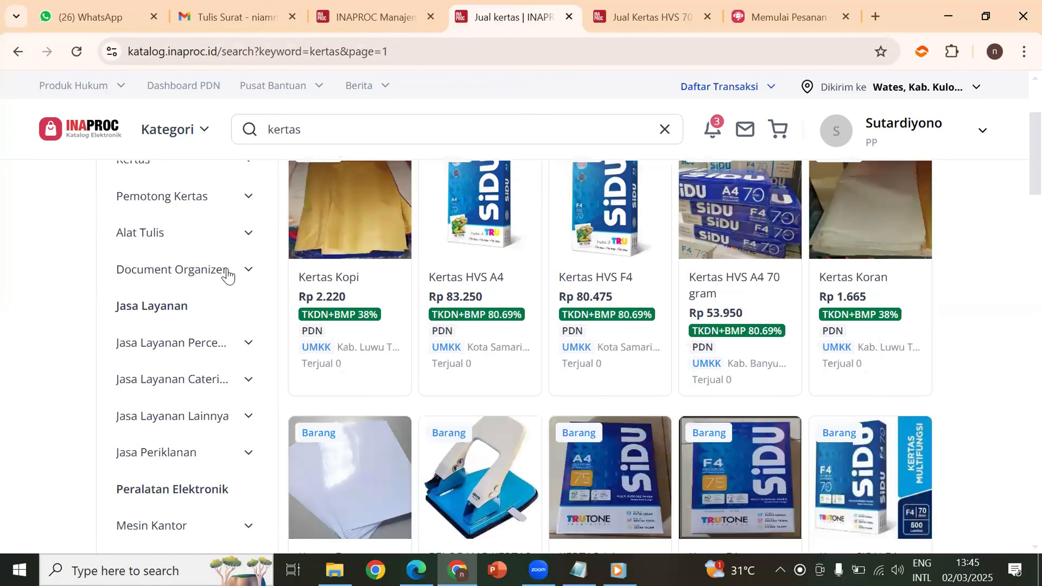
scroll(228, 276, "down", 10)
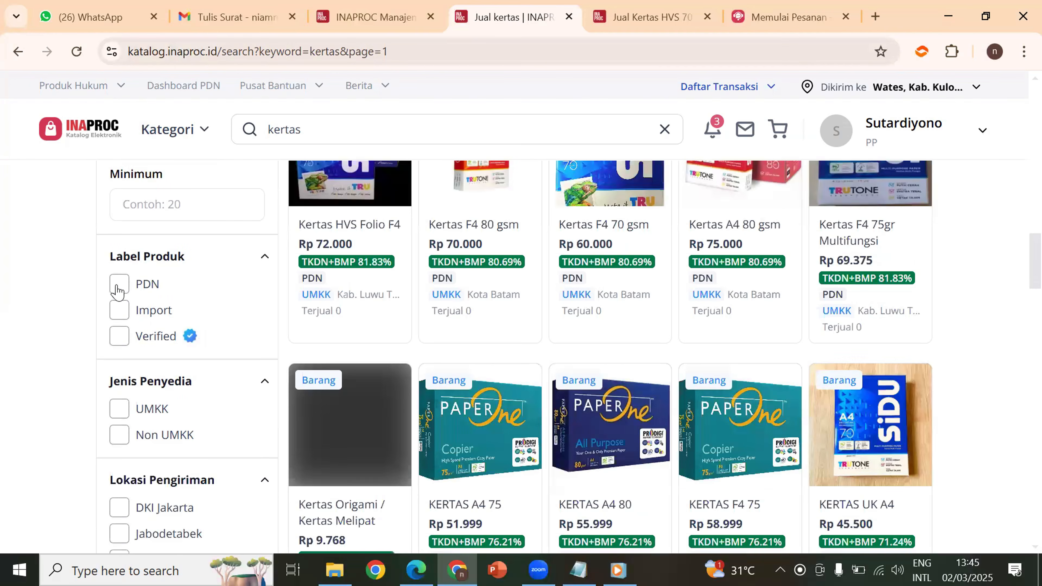
Filter the kertas results by PDN label, UMKK seller type and Jogjakarta shipping location, then browse them.
left_click(119, 285)
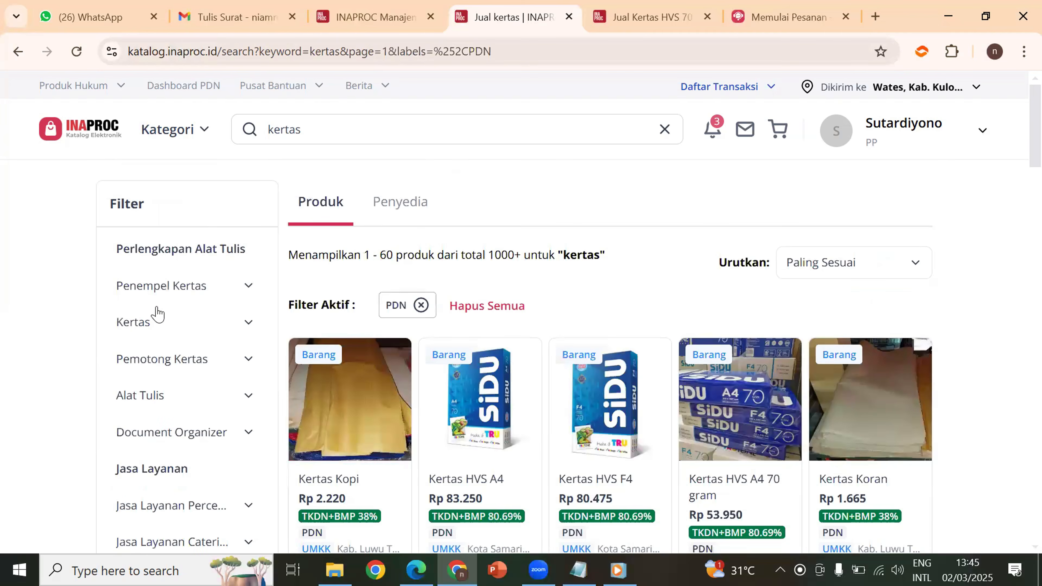
scroll(158, 315, "down", 10)
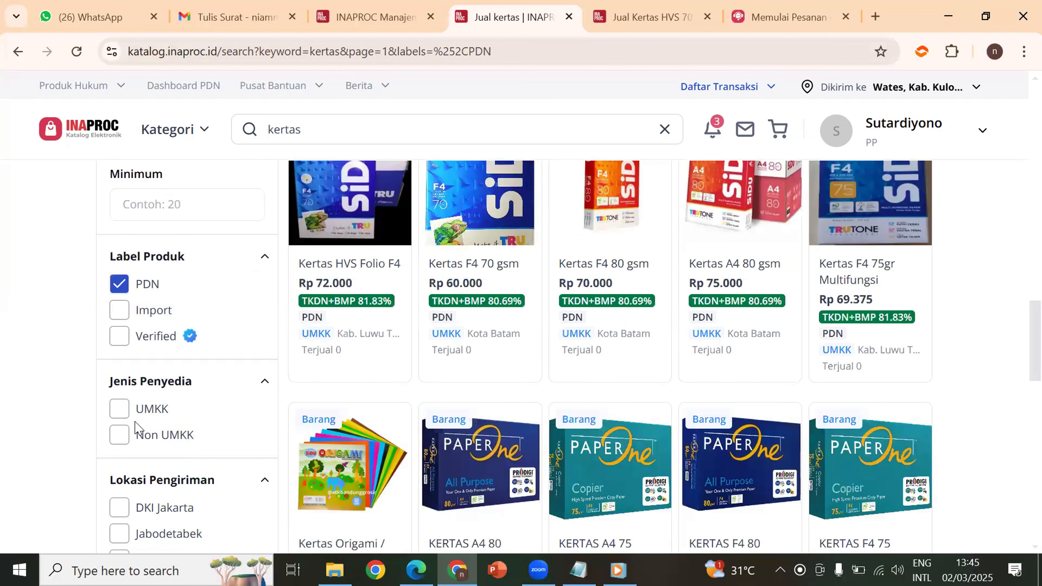
left_click(118, 409)
scroll(184, 336, "down", 12)
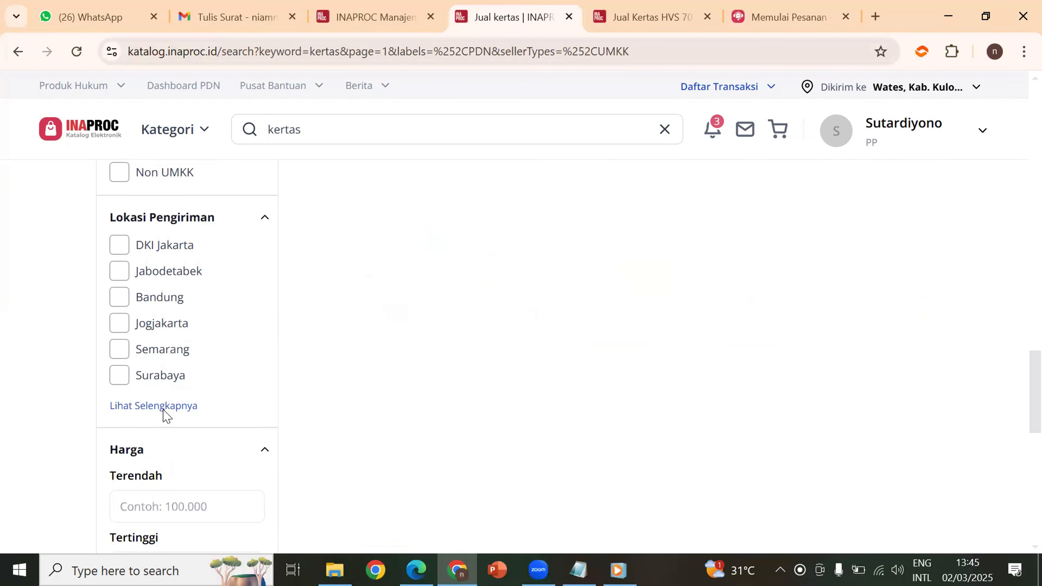
left_click(119, 322)
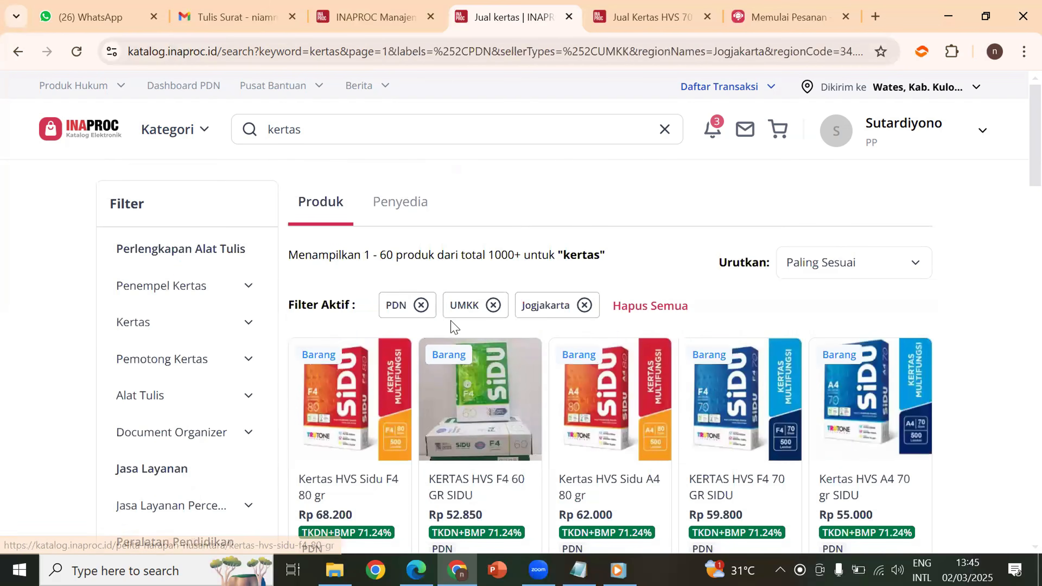
scroll(533, 336, "down", 1)
scroll(600, 342, "down", 6)
scroll(656, 339, "up", 4)
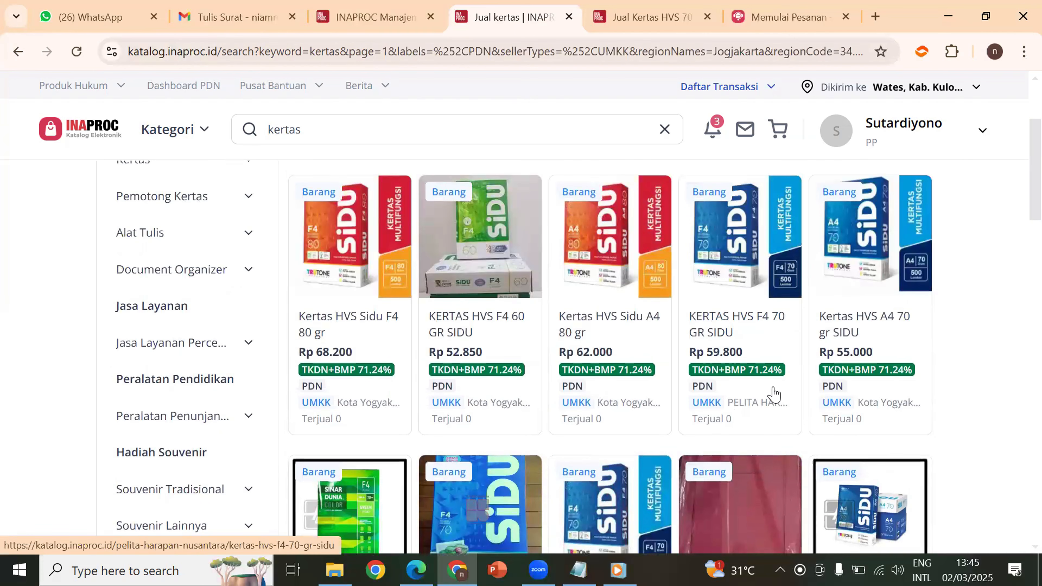
scroll(477, 324, "down", 2)
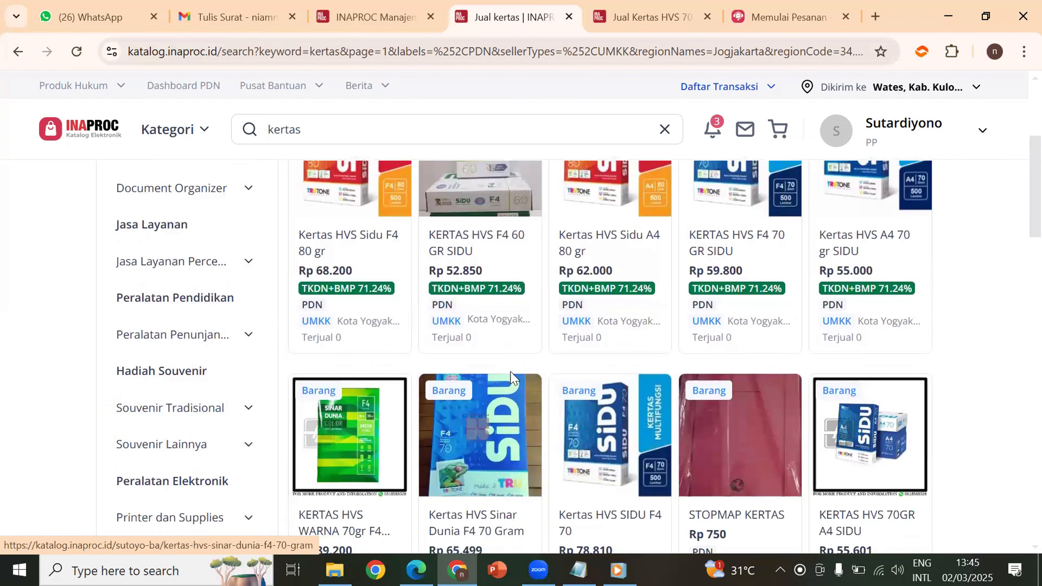
scroll(697, 368, "down", 4)
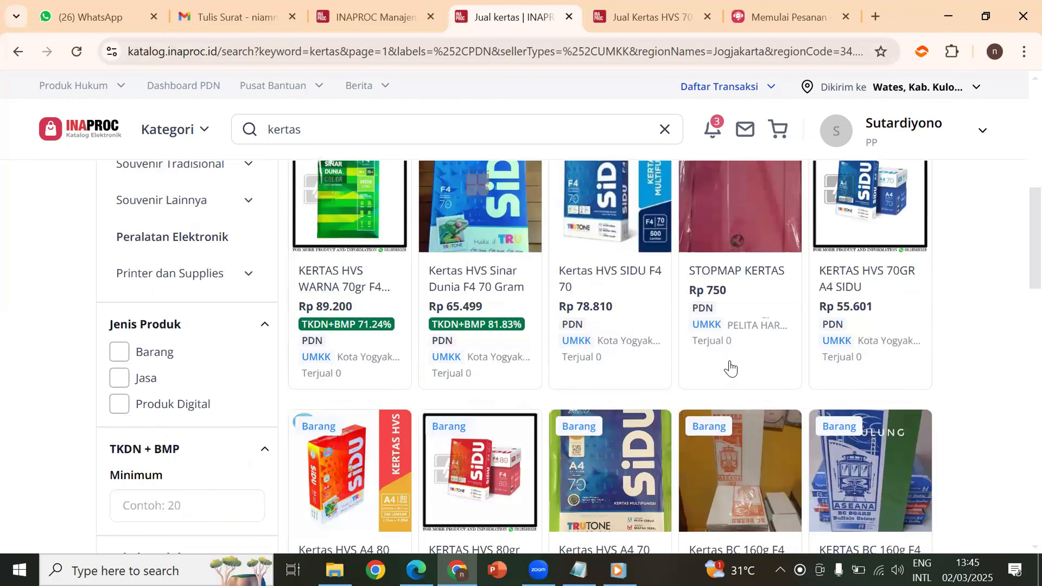
scroll(730, 364, "down", 7)
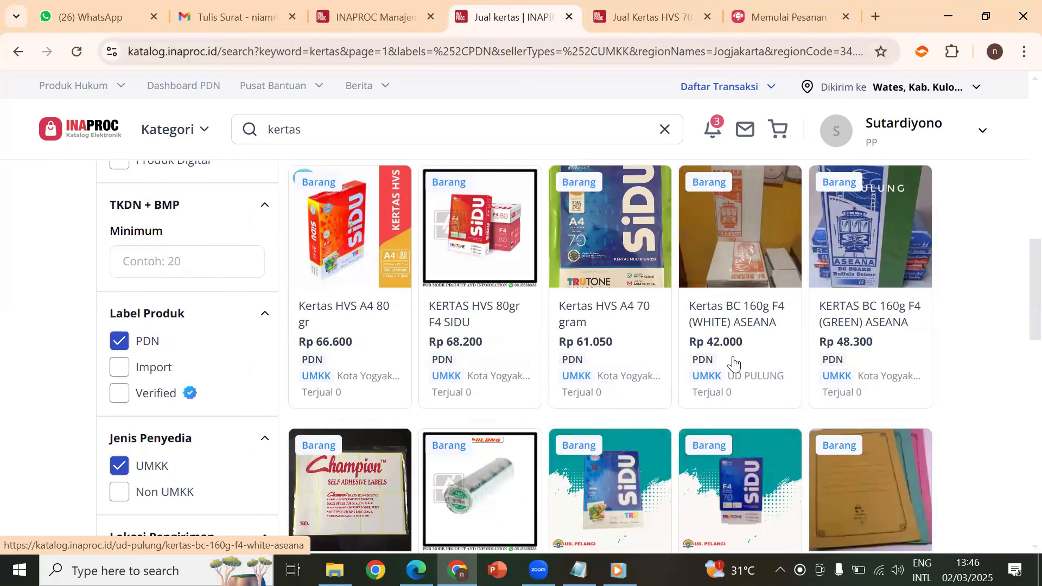
scroll(734, 361, "down", 2)
Replace the kertas search with the supplier's name and open the Sleman supplier's profile from Penyedia suggestions.
scroll(737, 359, "up", 12)
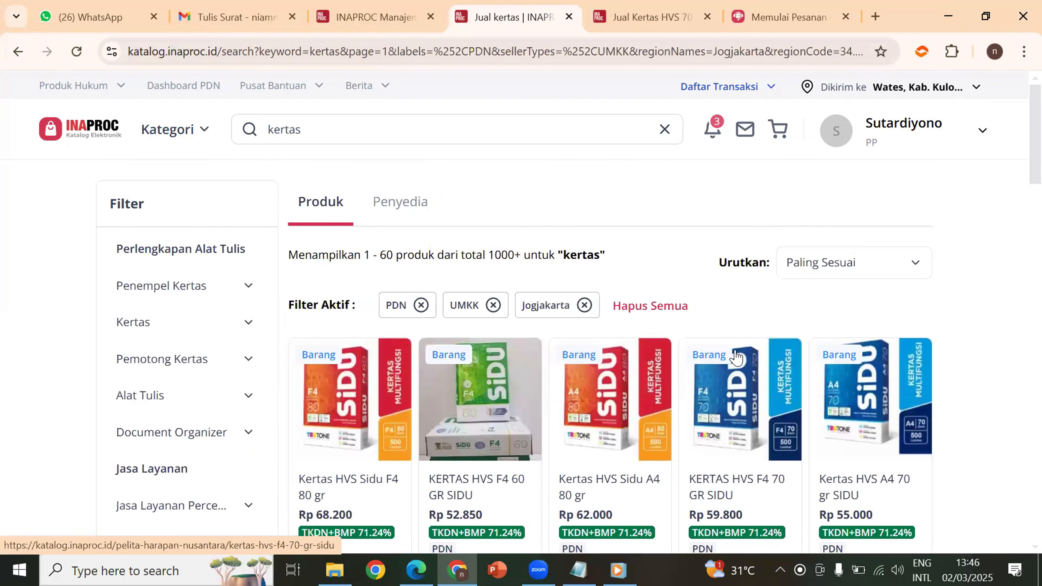
left_click(393, 206)
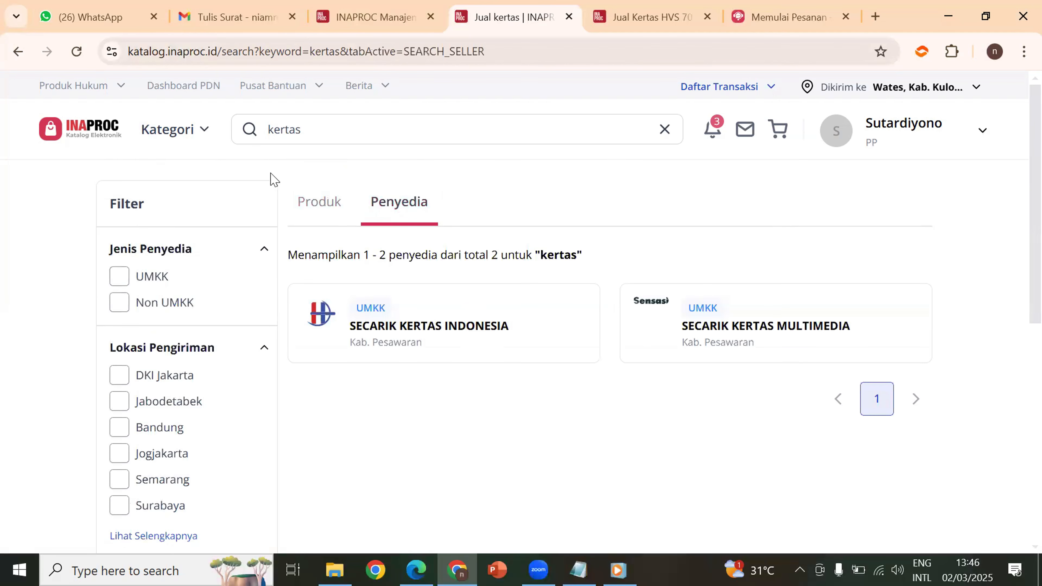
left_click(313, 209)
left_click_drag(306, 129, 144, 113)
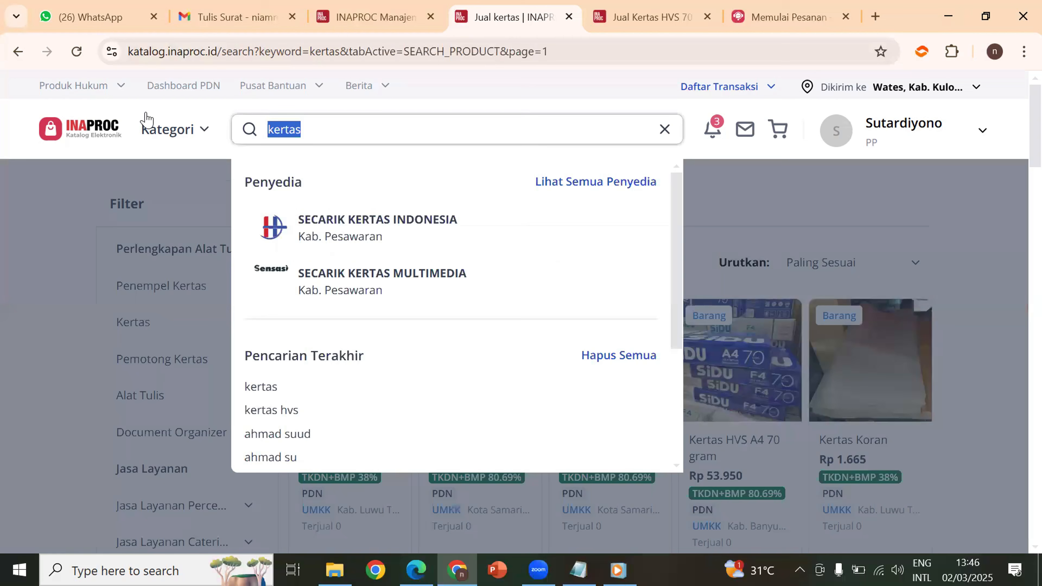
key("BackSpace")
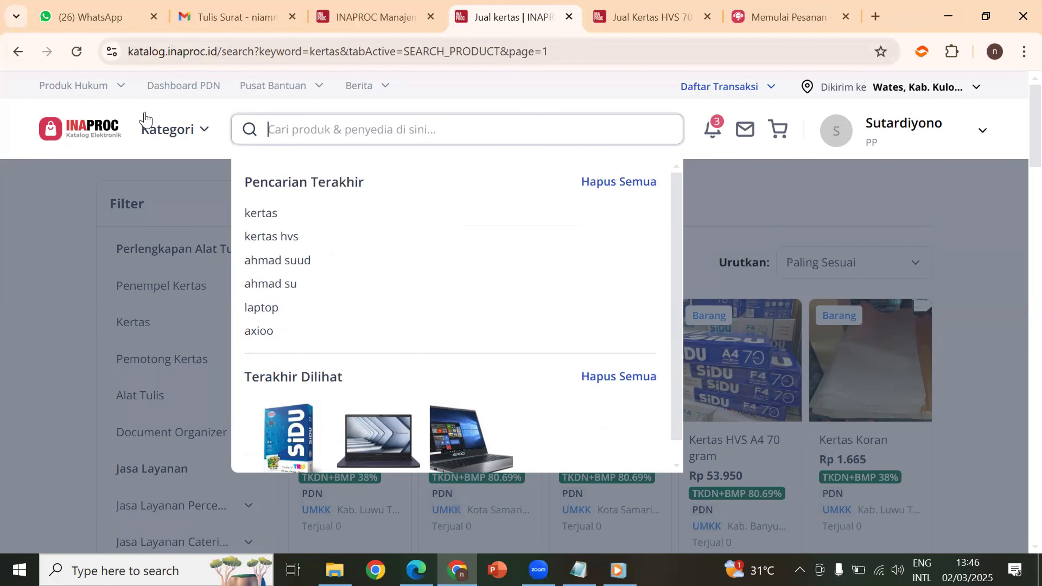
type("ahmad")
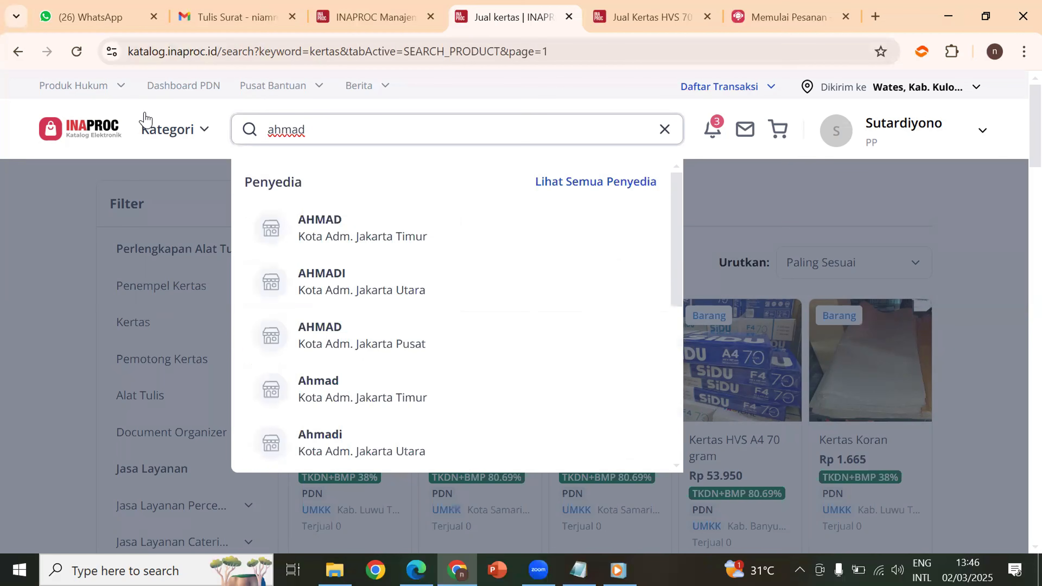
type(" suu")
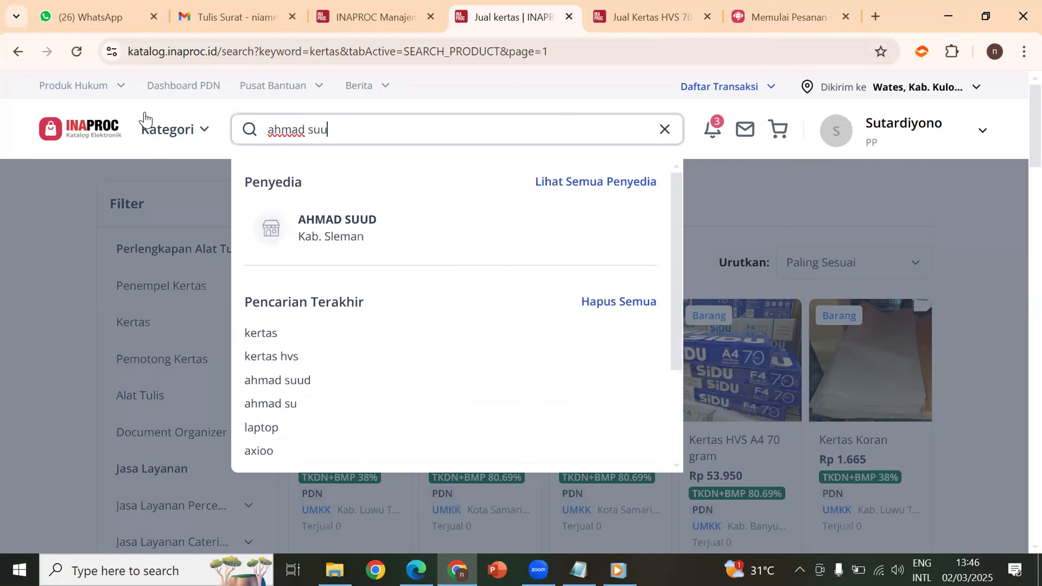
left_click(361, 235)
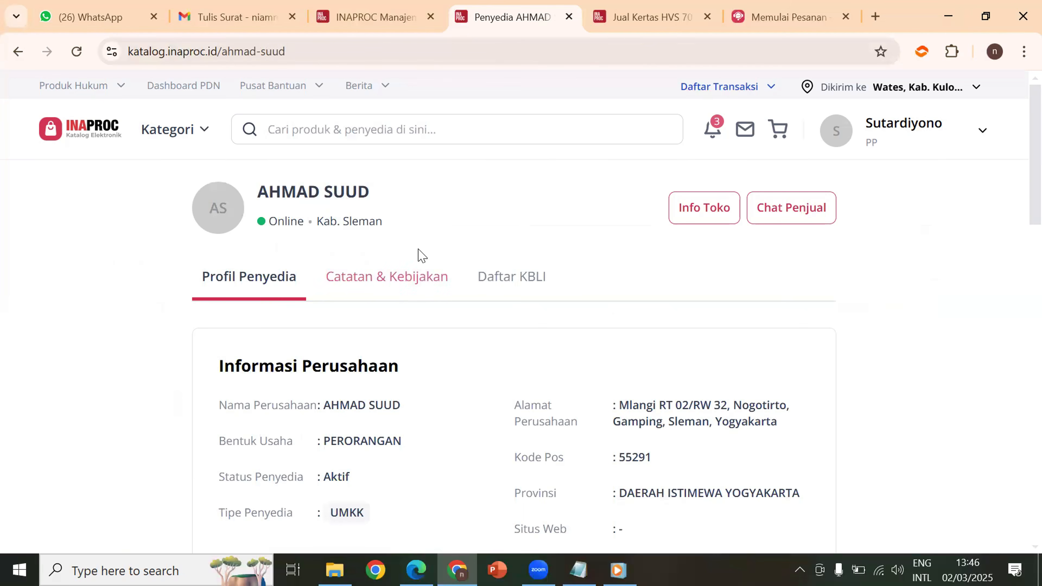
Open the Kertas HVS 70 gr F4 SINAR DUNIA listing and keep the putih colour variant.
scroll(506, 287, "down", 10)
scroll(507, 310, "down", 3)
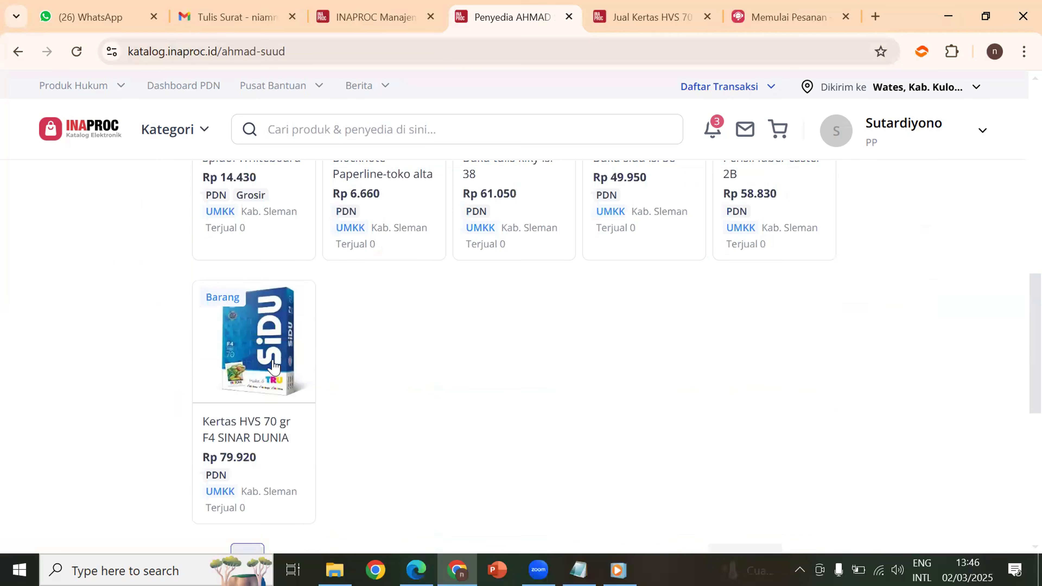
left_click(263, 346)
scroll(689, 314, "down", 4)
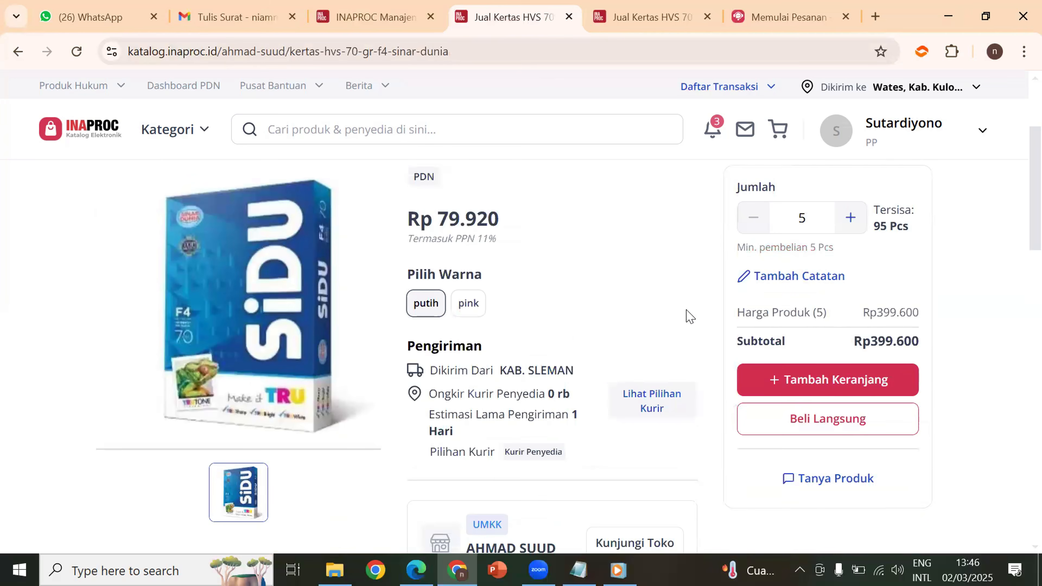
scroll(681, 318, "up", 4)
left_click(472, 385)
left_click(427, 386)
scroll(754, 290, "down", 4)
scroll(756, 291, "up", 6)
Add 5 white packs of the F4 paper to the cart, then switch to the tutorial video.
double_click(785, 307)
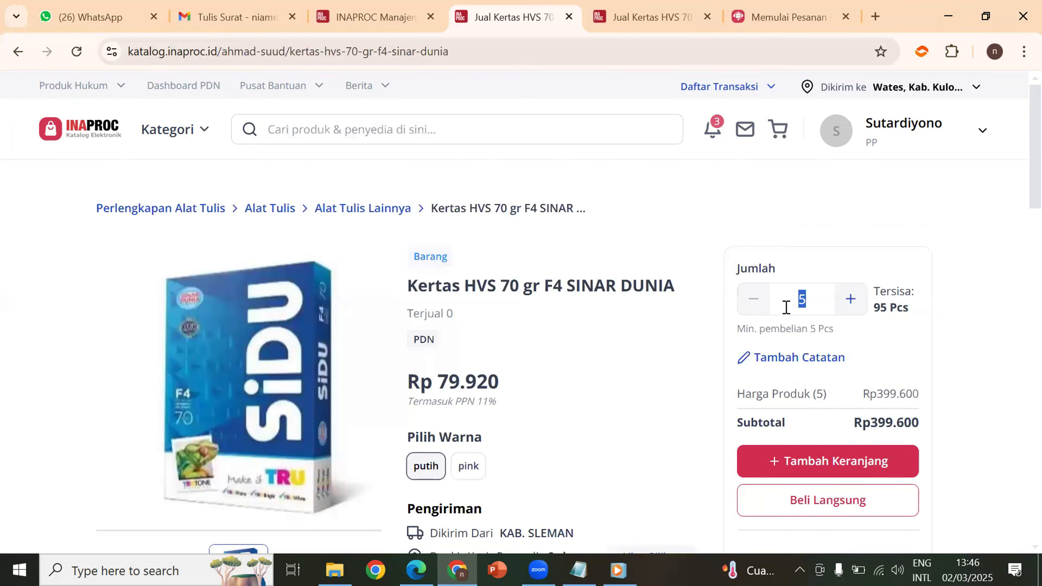
left_click(815, 307)
scroll(907, 400, "down", 2)
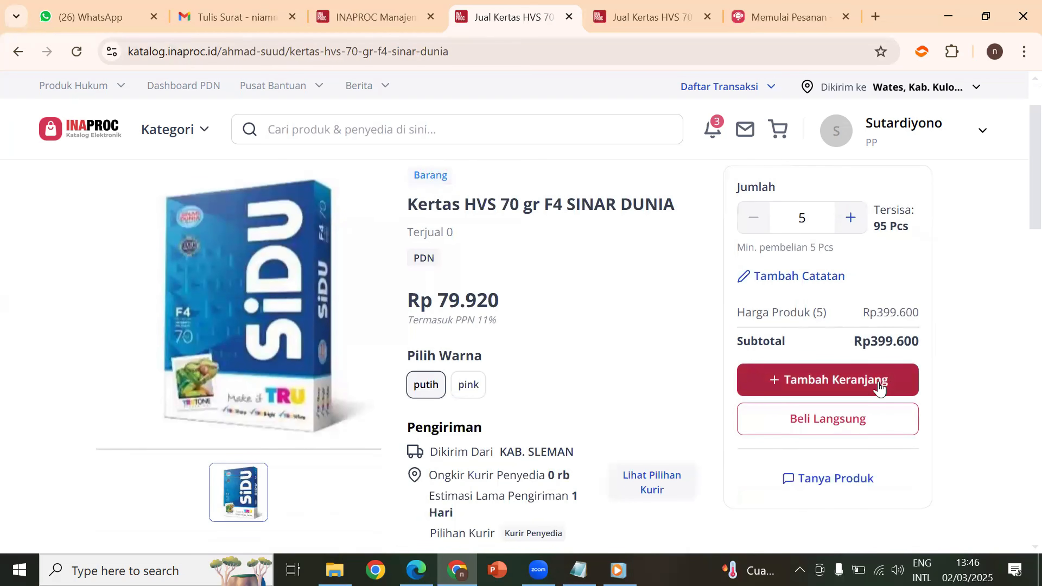
left_click(875, 392)
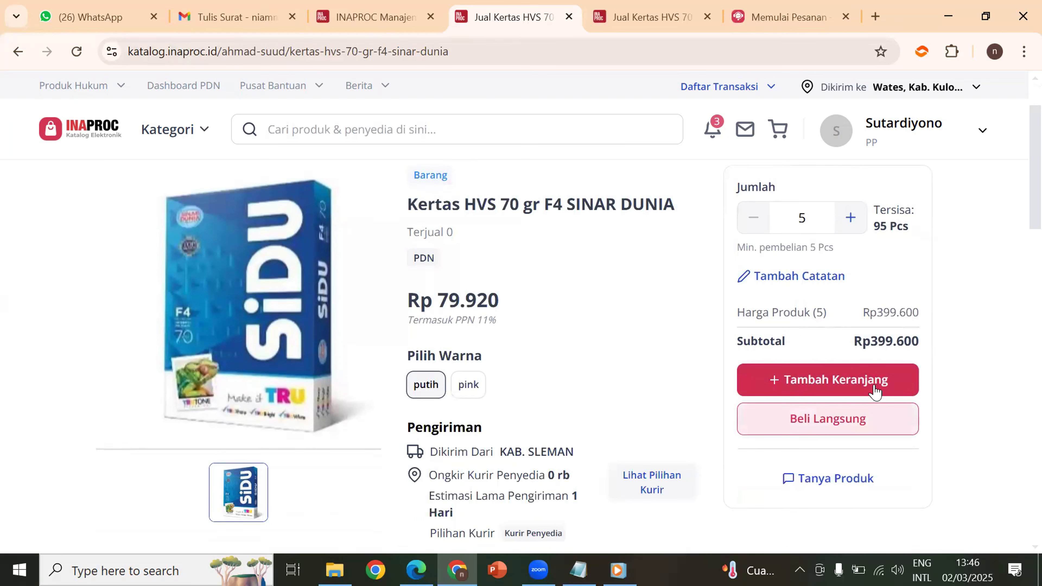
scroll(672, 267, "down", 2)
scroll(917, 331, "down", 6)
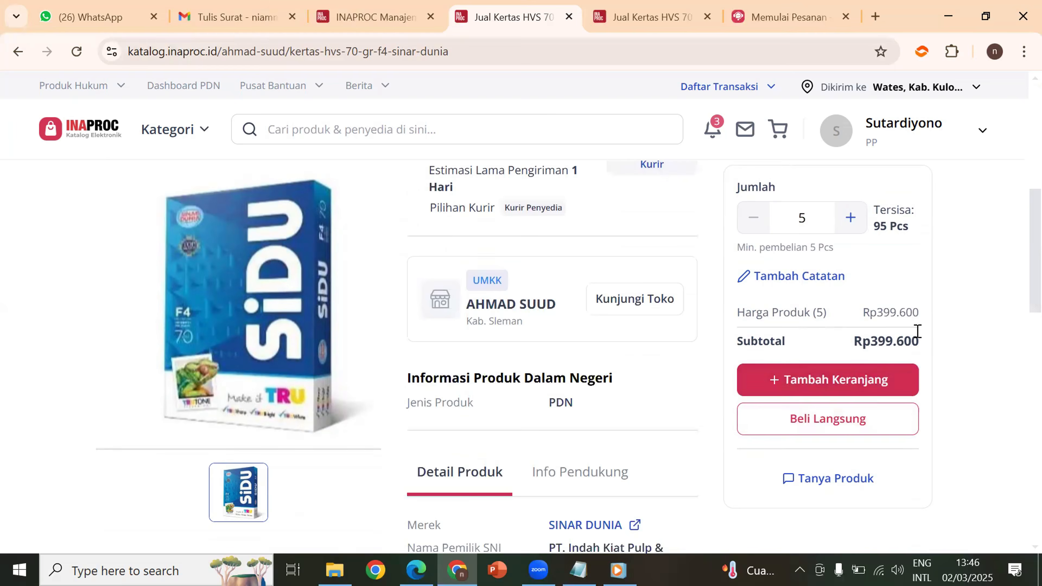
scroll(917, 331, "down", 4)
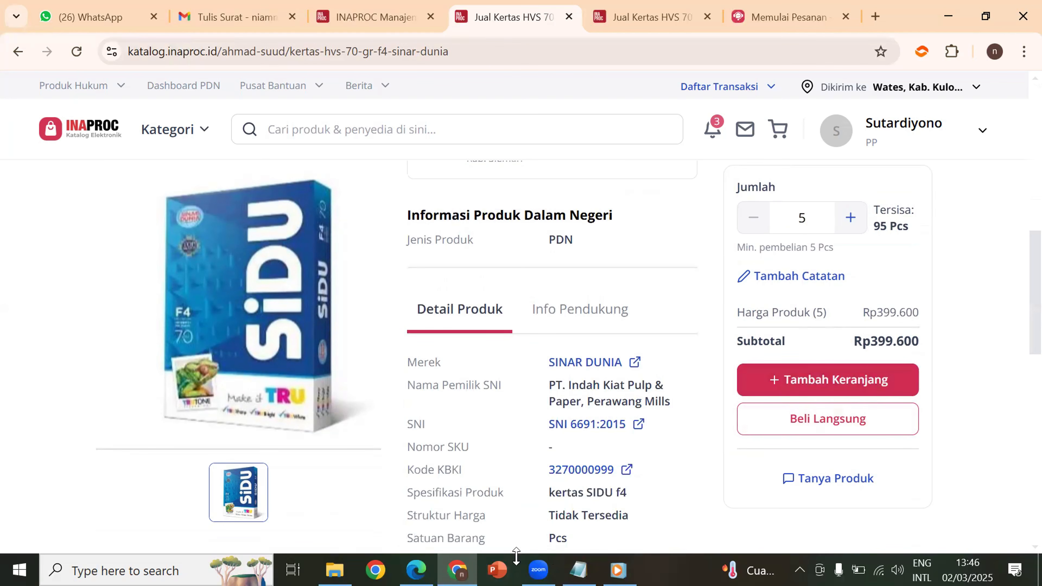
left_click(620, 570)
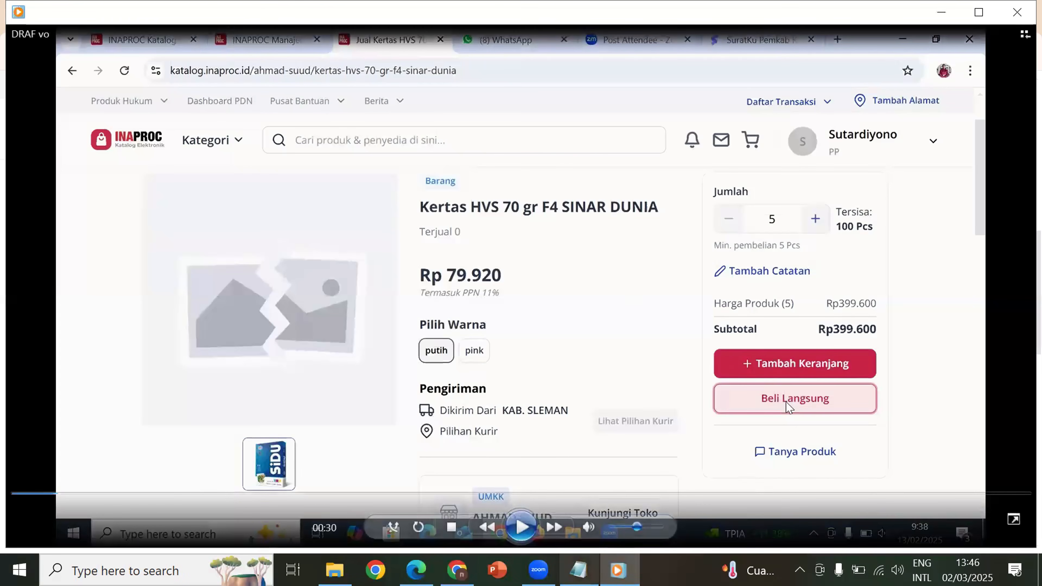
Play the tutorial fullscreen to 00:35 at the checkout's documentation step, pause it, and bring up the training PDF.
left_click(1012, 525)
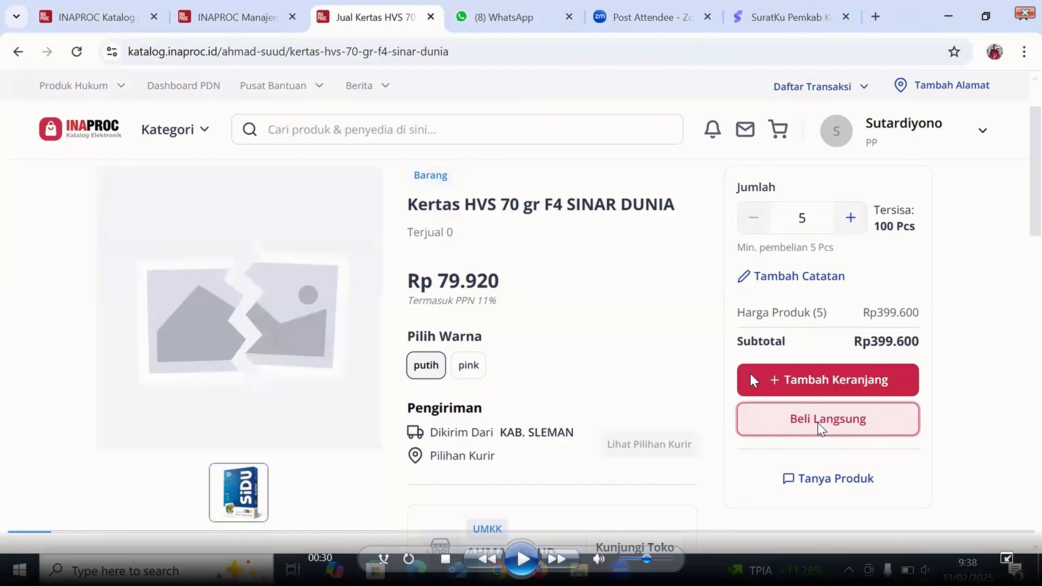
left_click(522, 558)
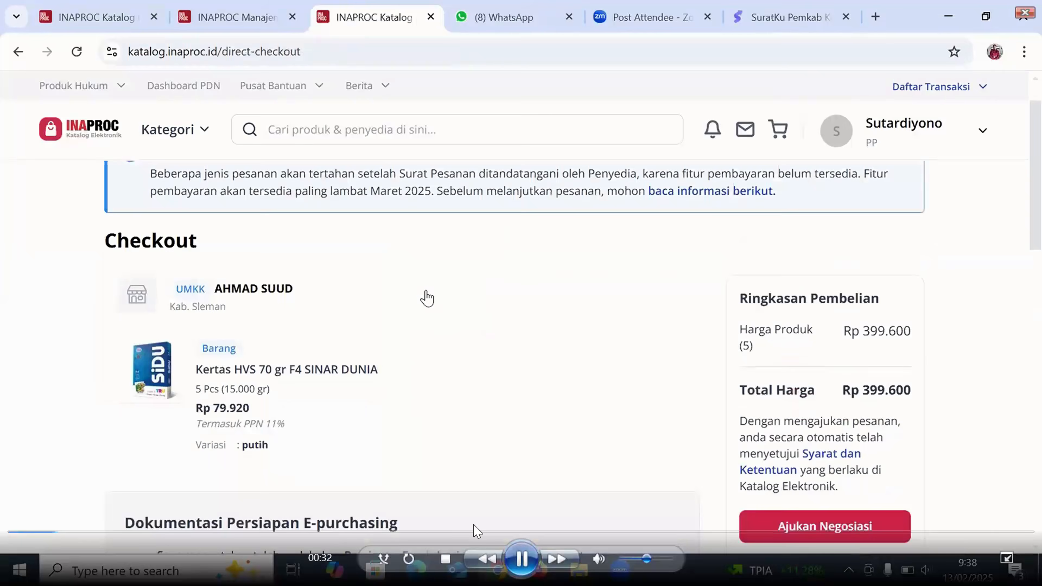
left_click(521, 559)
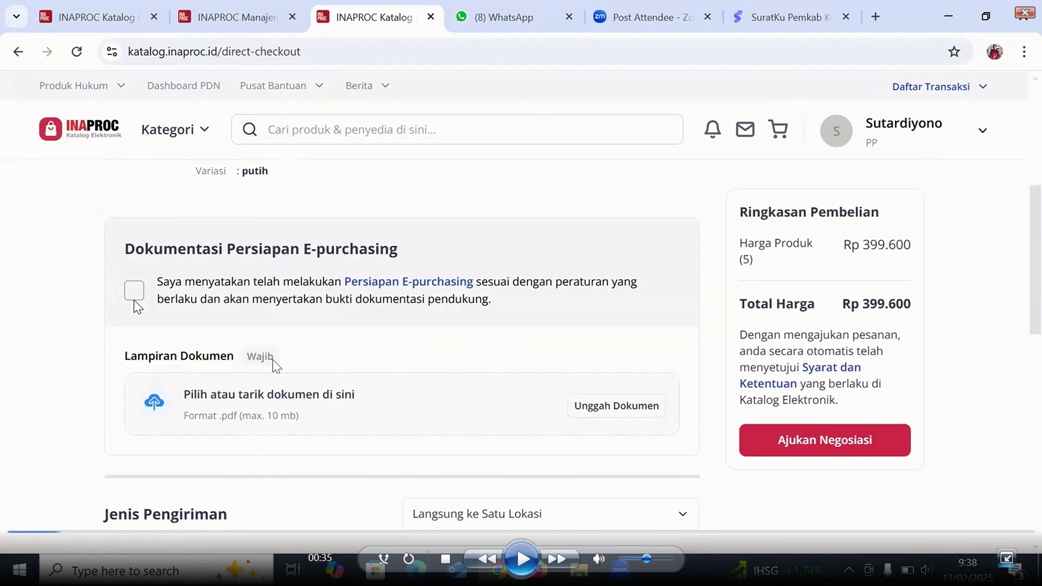
double_click(197, 297)
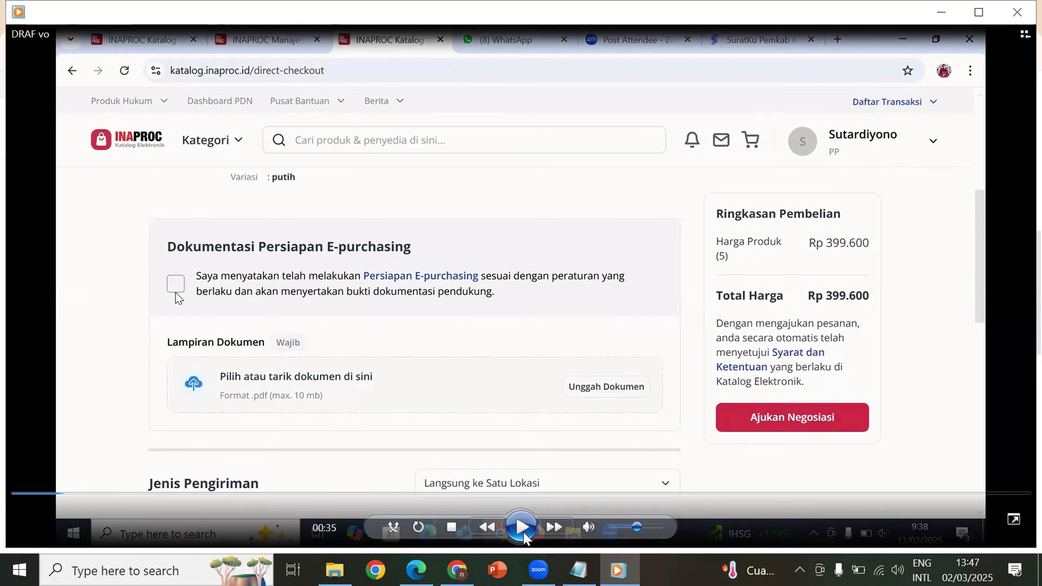
left_click(416, 569)
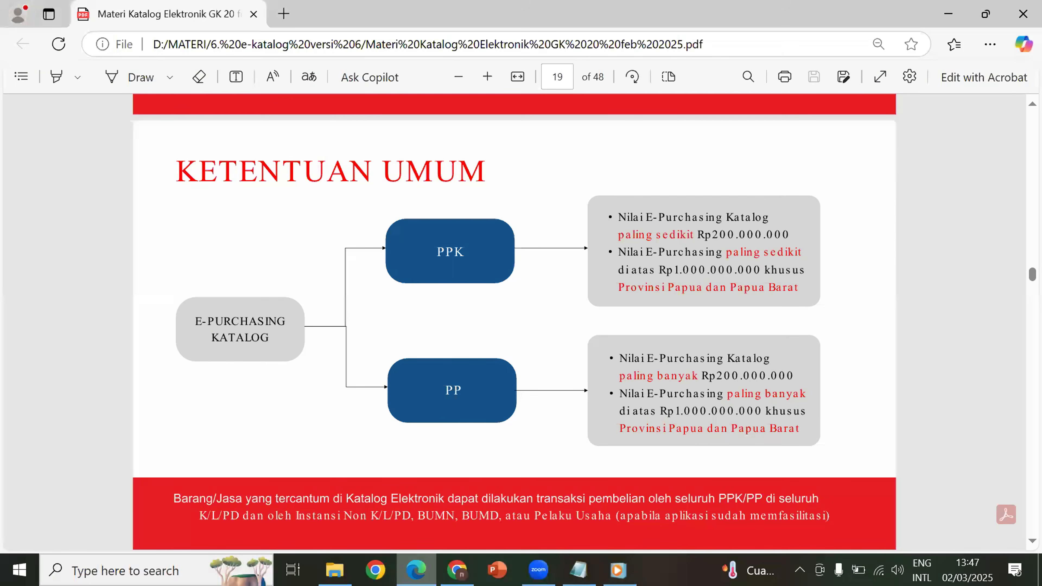
Move through the open windows and Chrome tabs to the Memulai Pesanan help article.
left_click(579, 569)
left_click(457, 569)
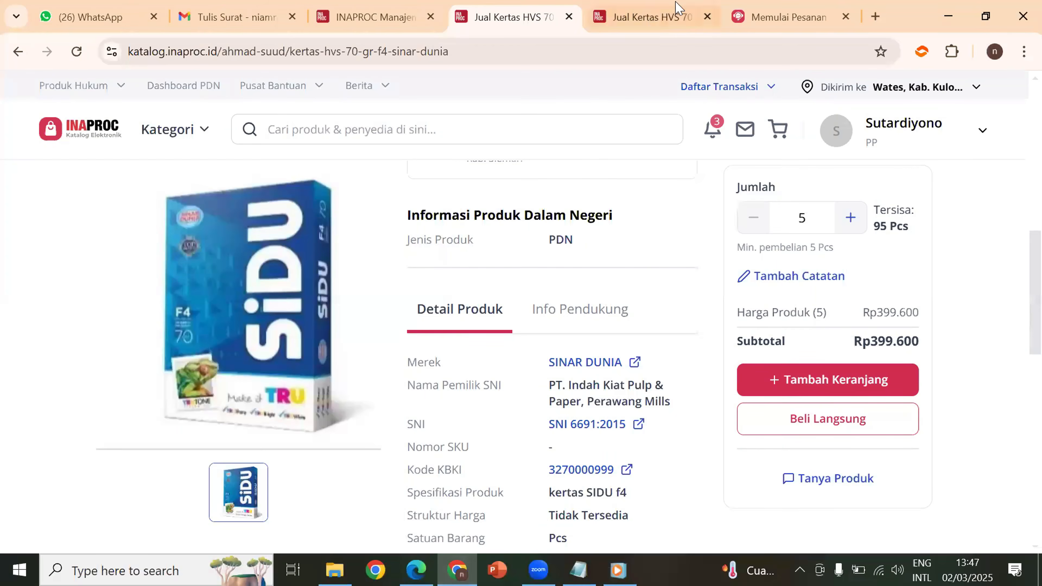
left_click(665, 14)
left_click(390, 2)
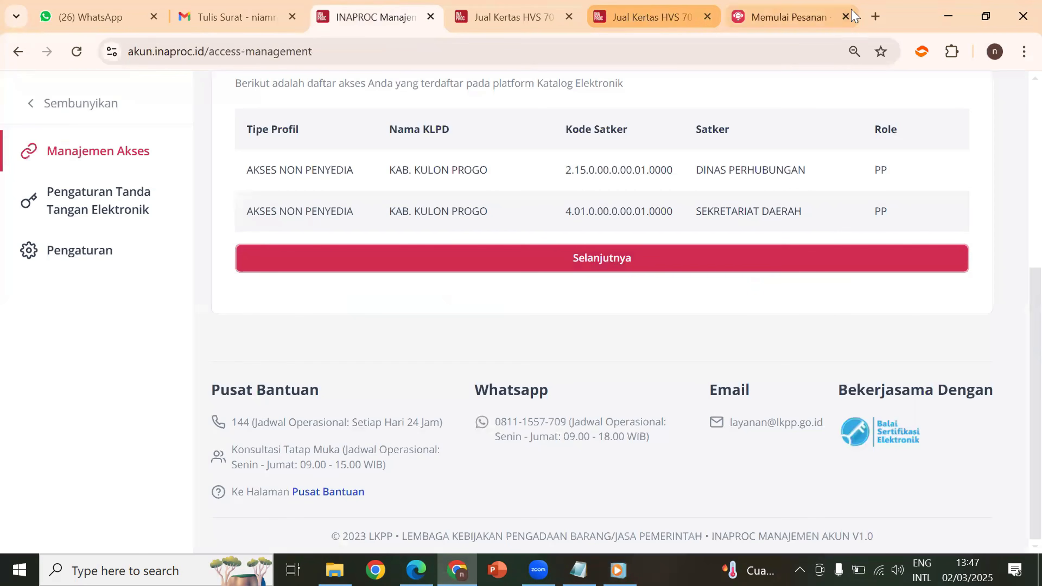
left_click(804, 6)
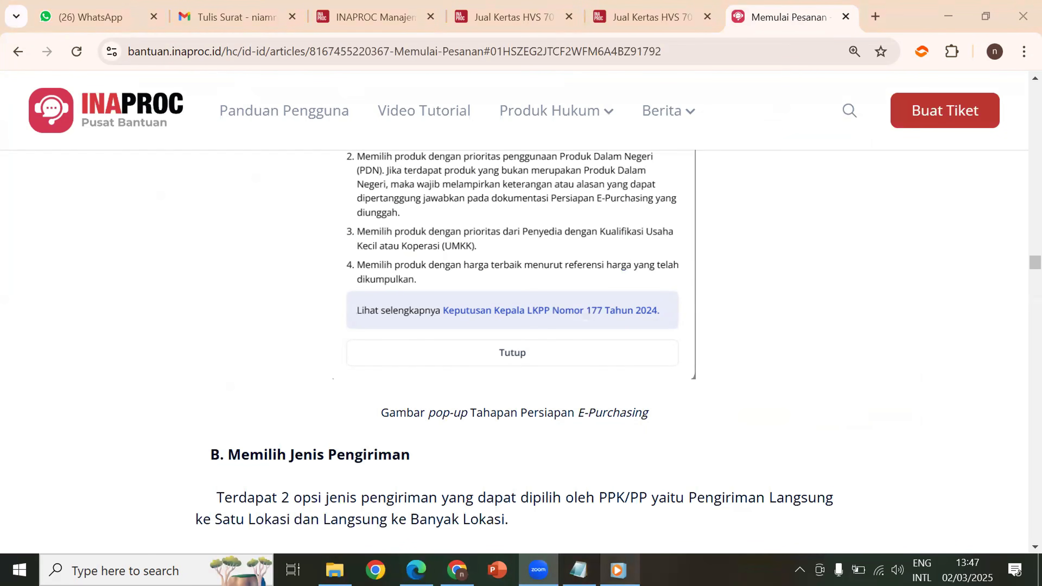
Compare the paused video with the article's Tahapan Persiapan E-purchasing steps, then return to the video.
left_click(618, 569)
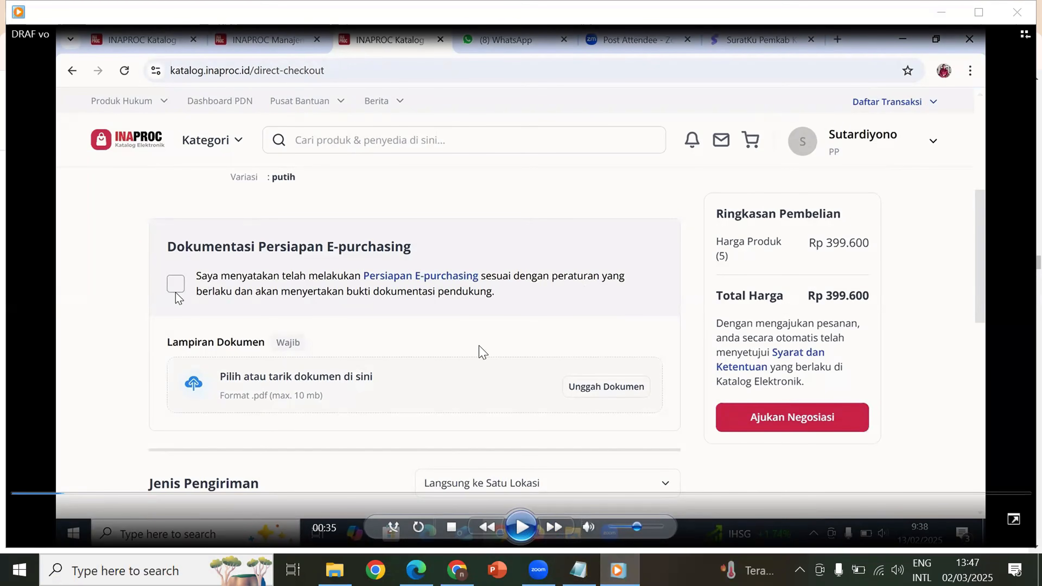
key("alt+Tab")
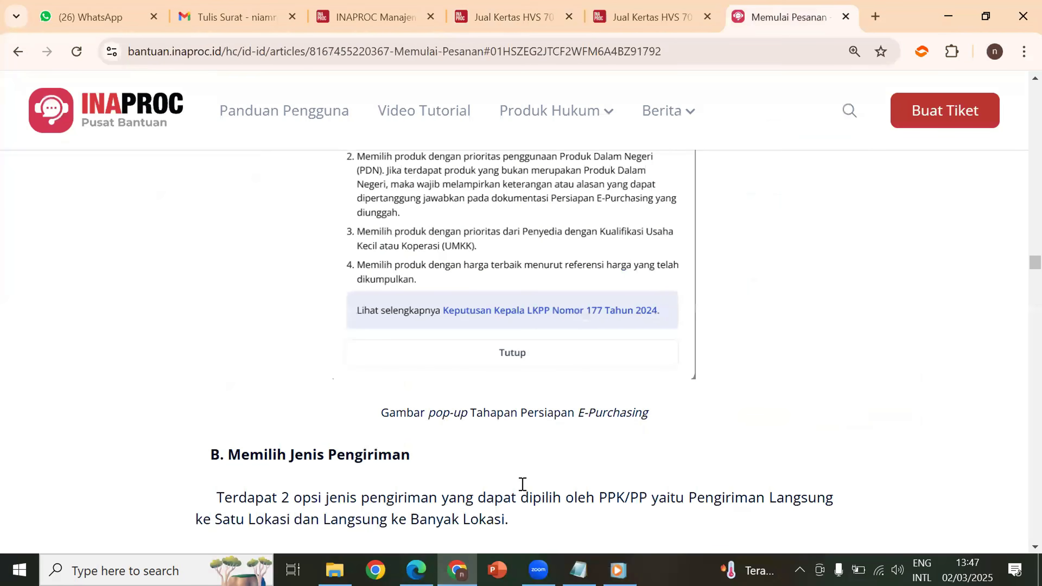
scroll(656, 283, "up", 2)
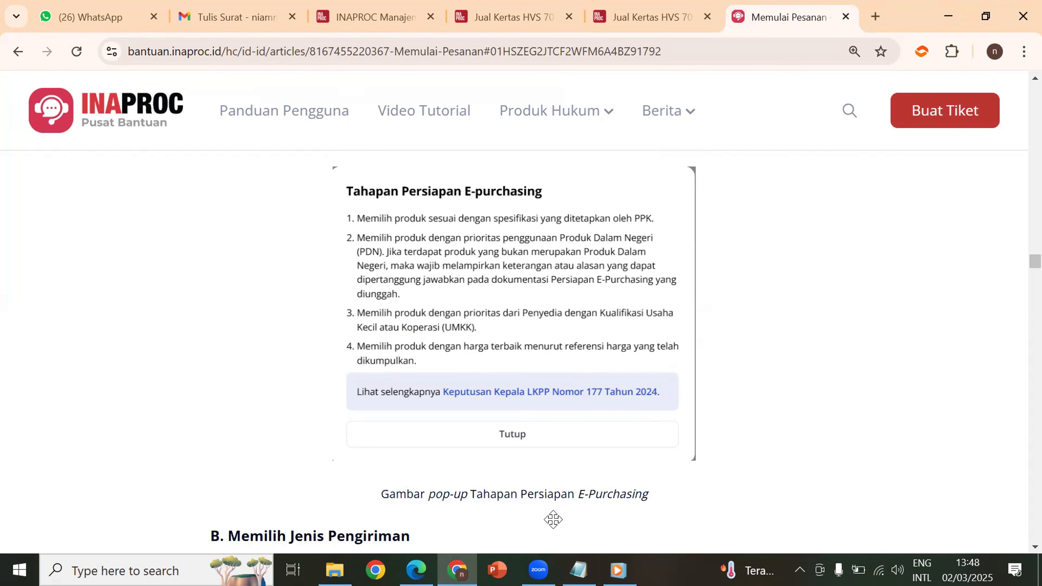
left_click(618, 569)
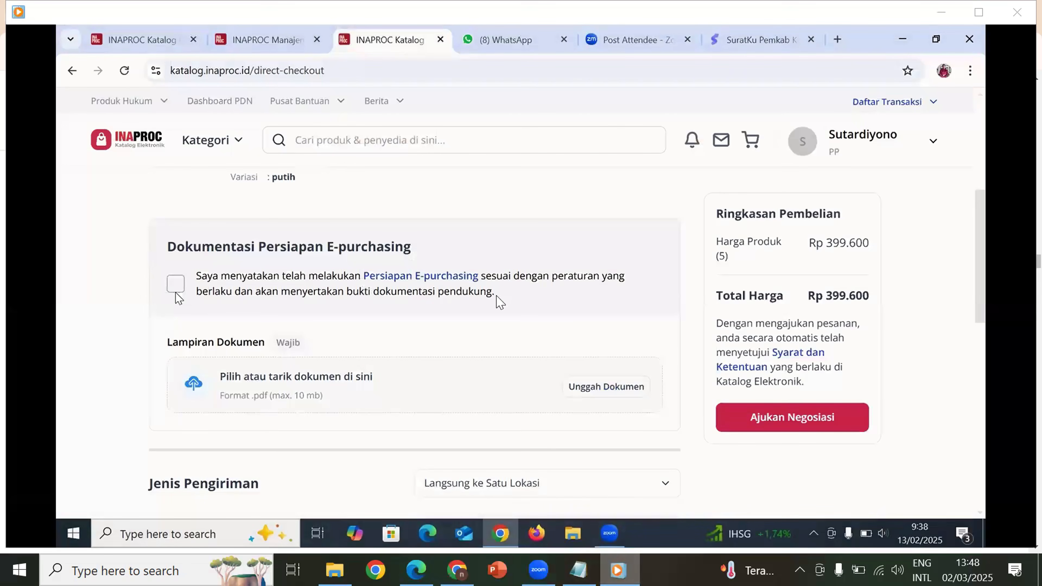
Resume the tutorial and view it full screen to follow the checkout address entry.
left_click(176, 296)
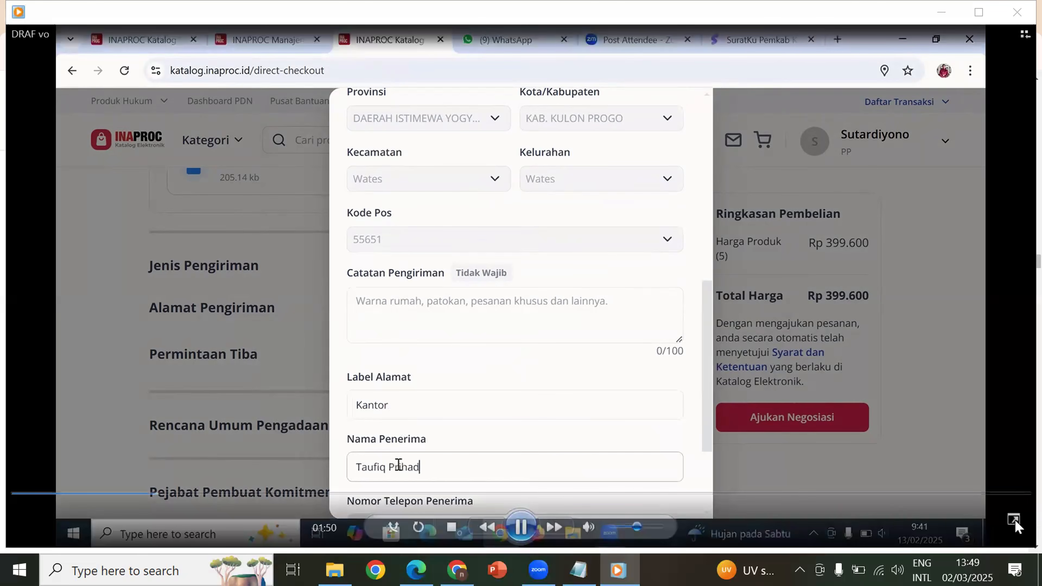
double_click(801, 458)
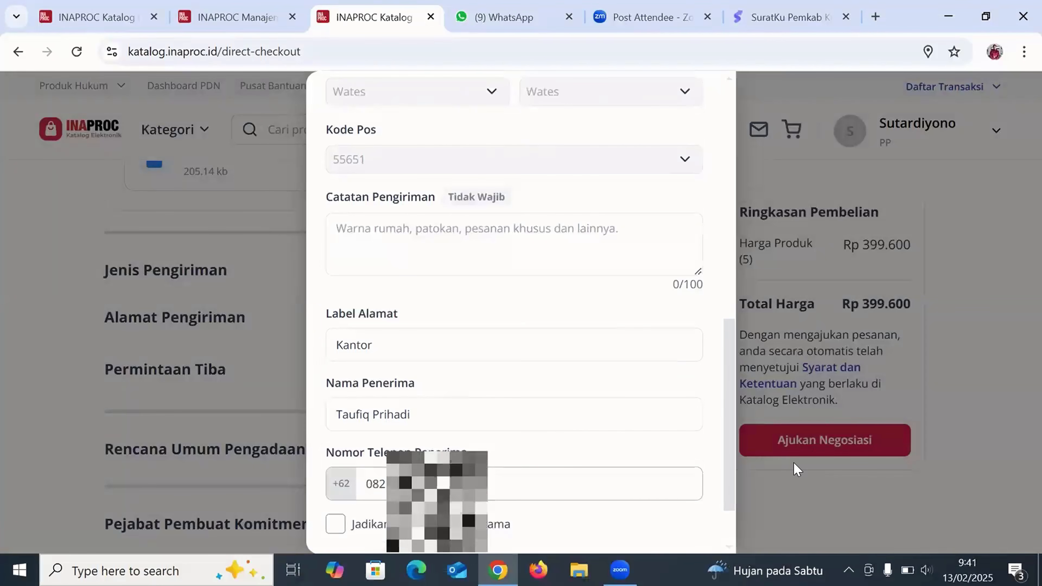
scroll(436, 255, "up", 2)
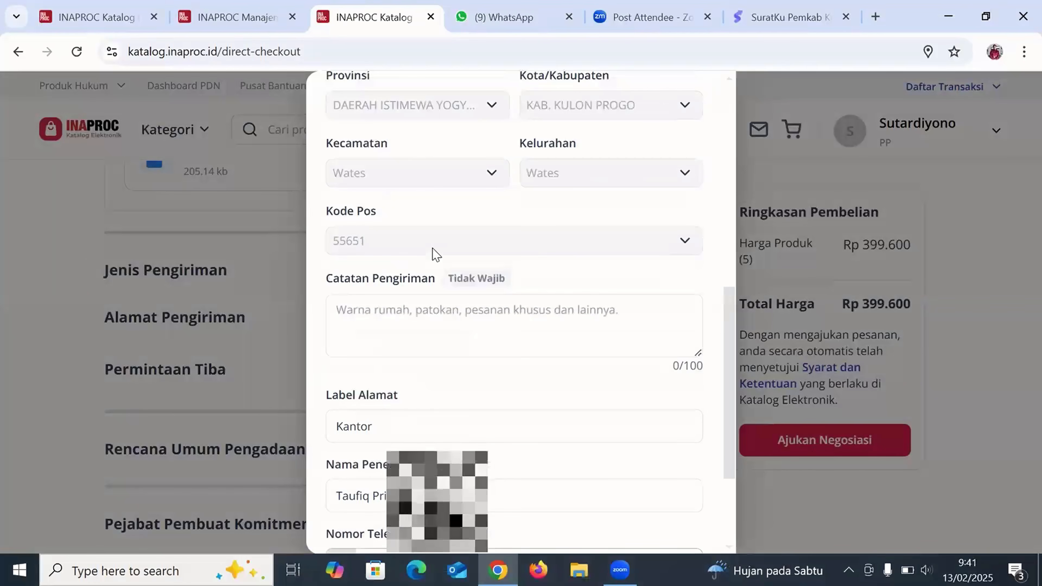
scroll(383, 330, "down", 2)
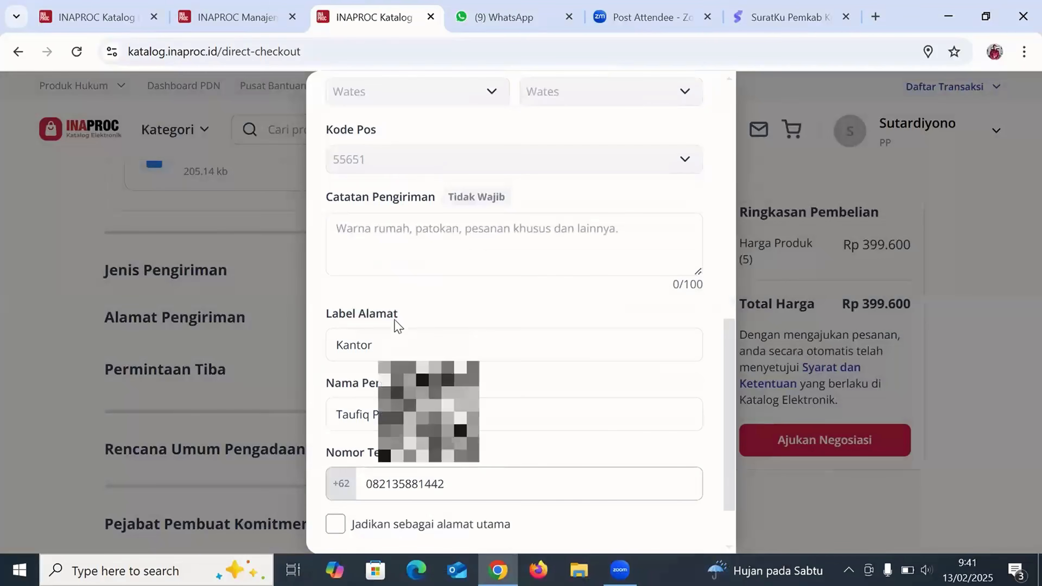
scroll(396, 325, "down", 2)
Save the Kantor delivery address as the primary address and submit the order with Ajukan Negosiasi.
left_click(335, 452)
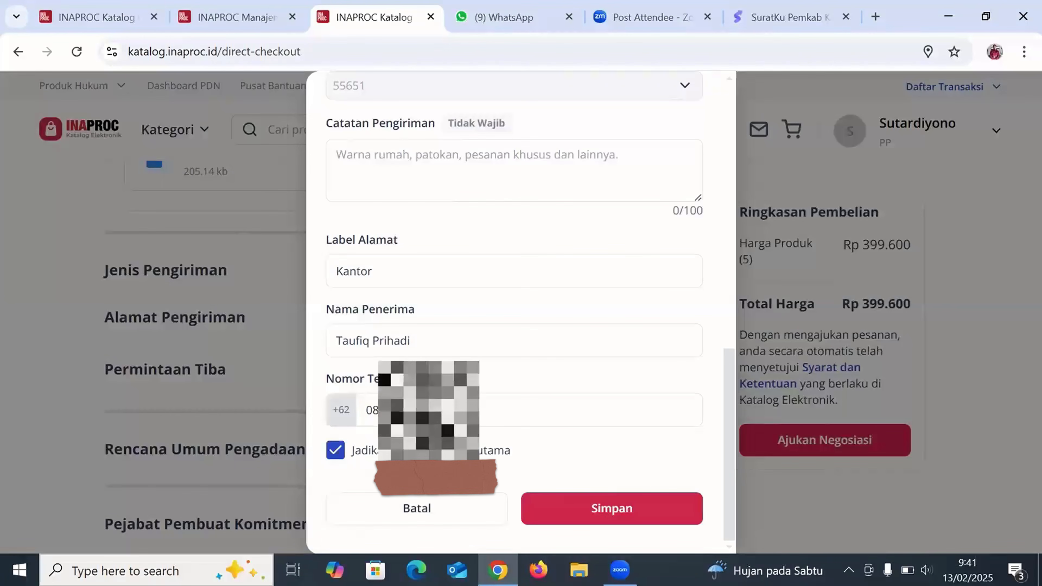
left_click(609, 508)
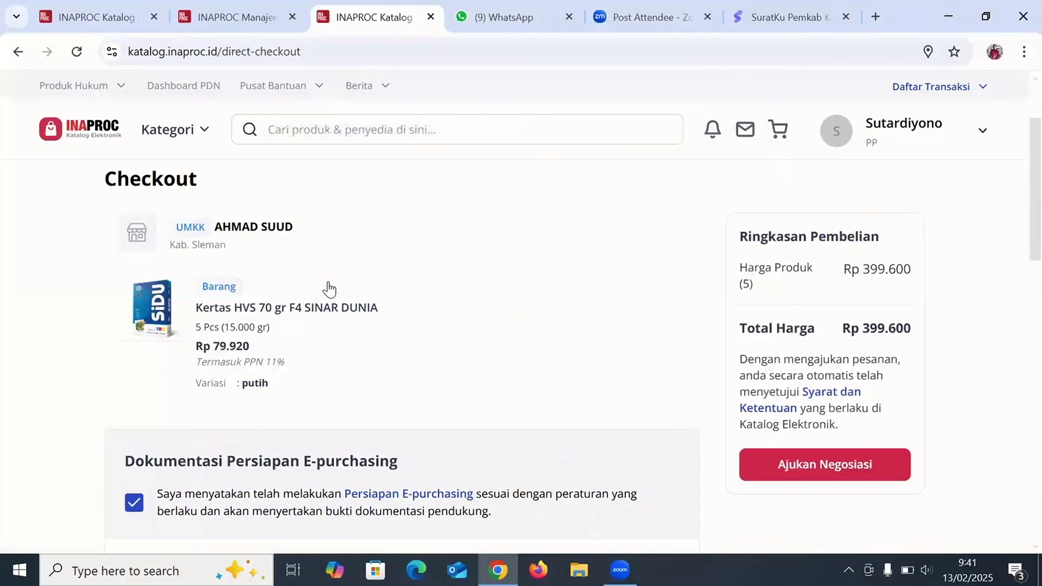
scroll(550, 305, "down", 4)
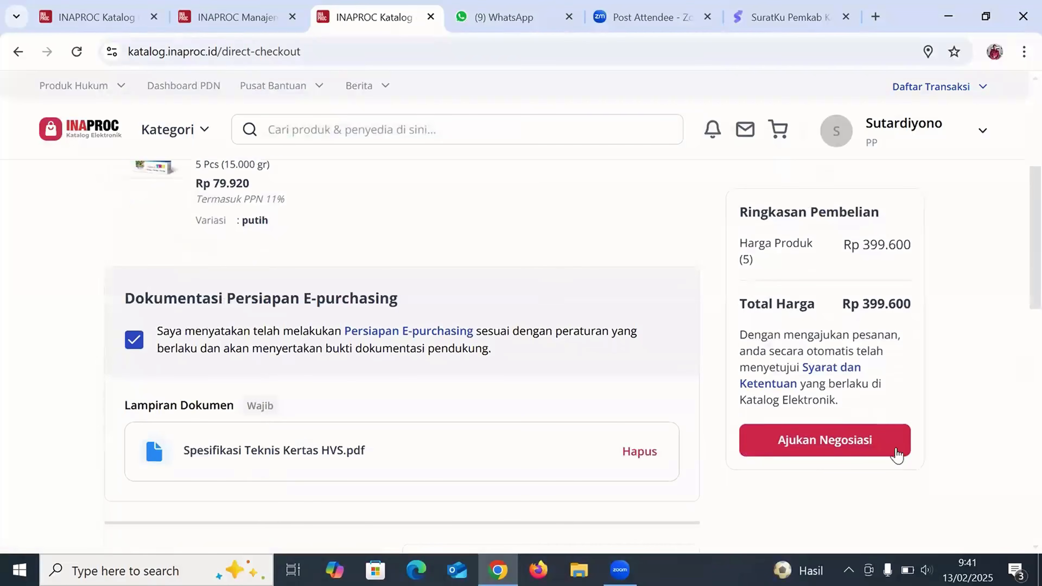
scroll(974, 382, "up", 2)
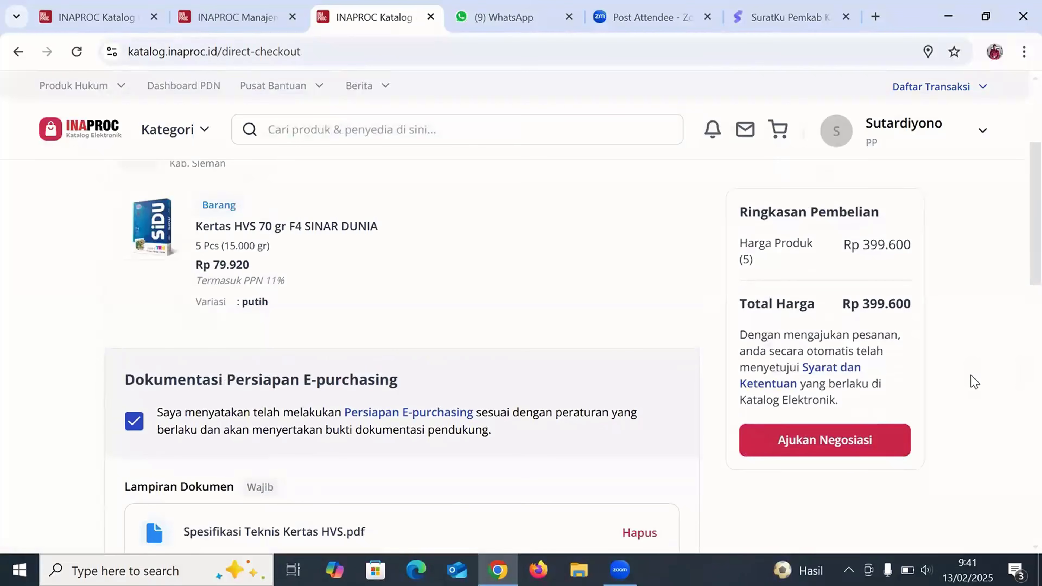
scroll(410, 336, "up", 4)
scroll(418, 338, "down", 4)
left_click(839, 451)
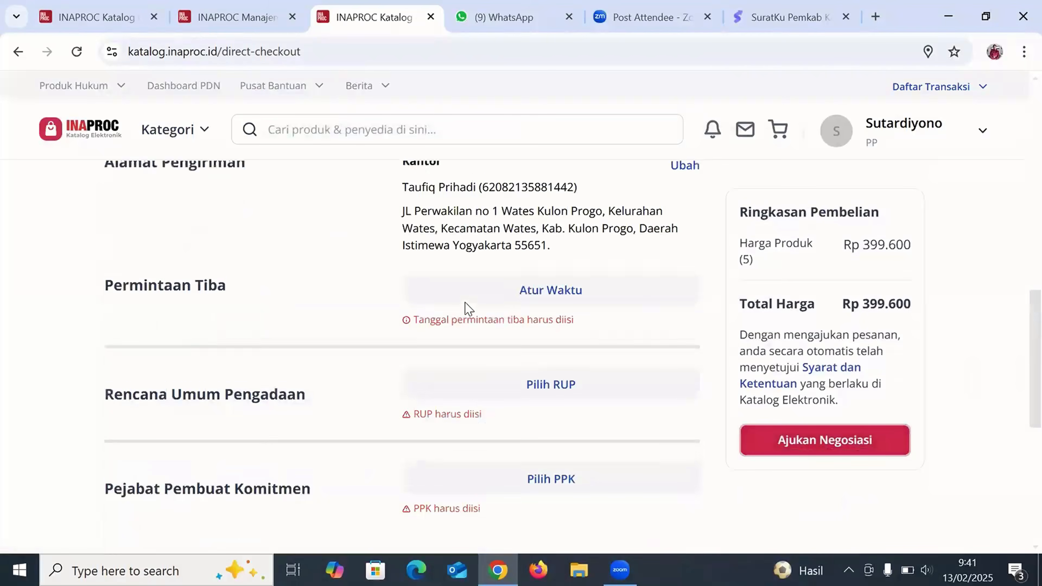
Set the requested arrival date to 13 February 2025 and save it.
scroll(468, 305, "up", 4)
left_click(549, 451)
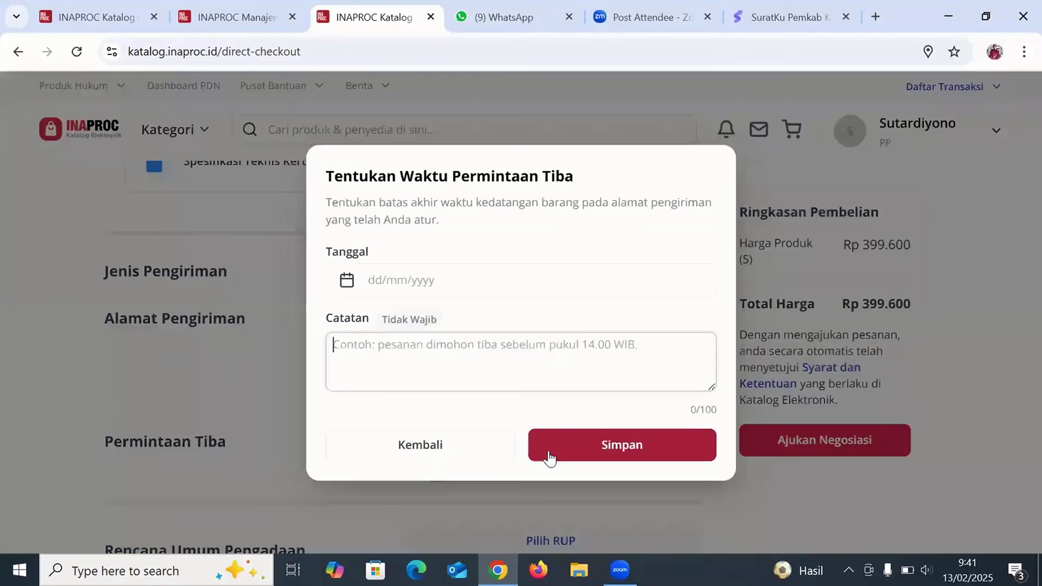
left_click(416, 289)
left_click(476, 499)
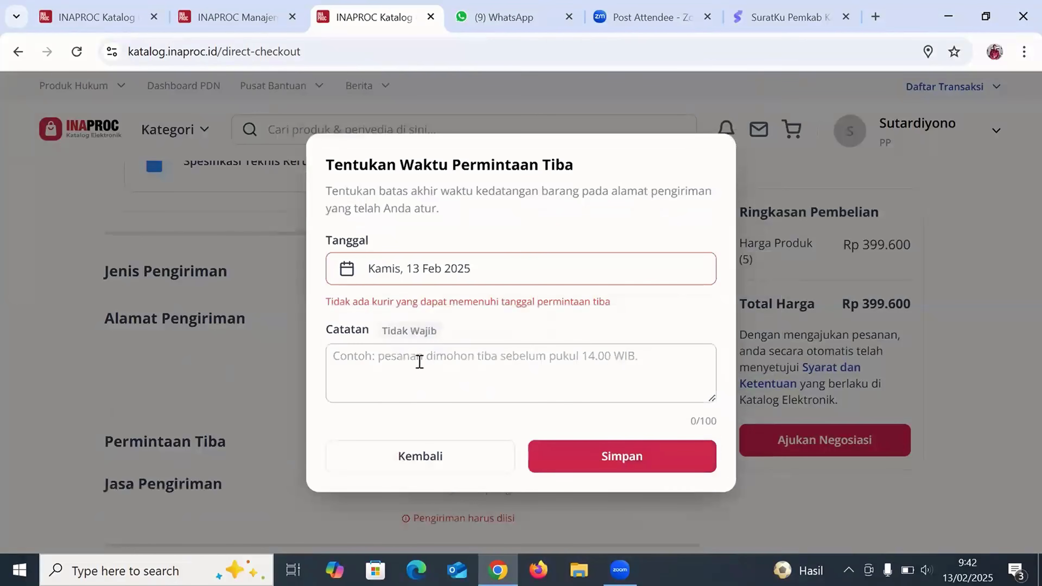
left_click(607, 461)
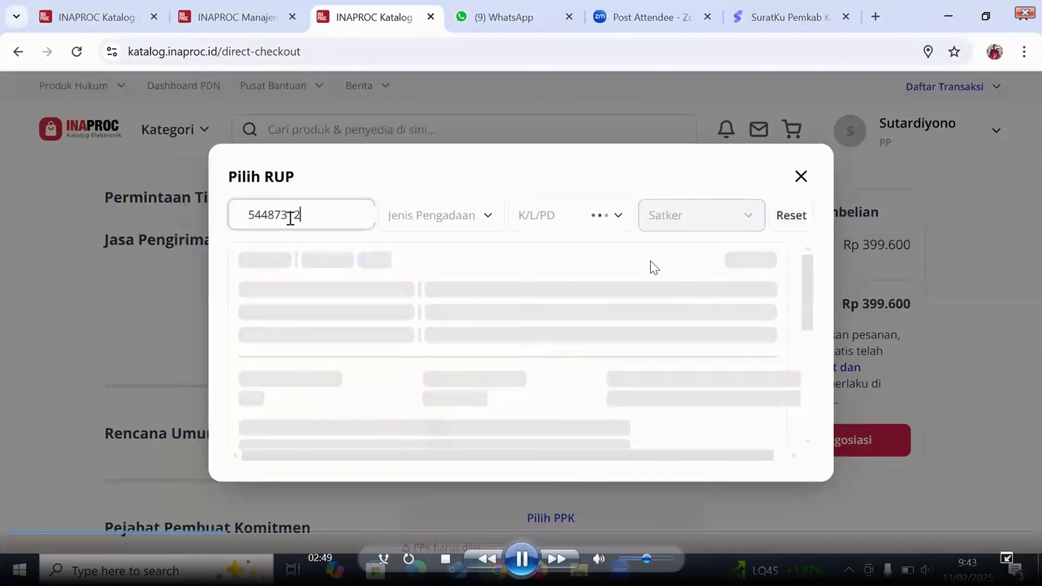
Pause the tutorial video while the office paper RUP package is attached, then resume playback.
left_click(520, 559)
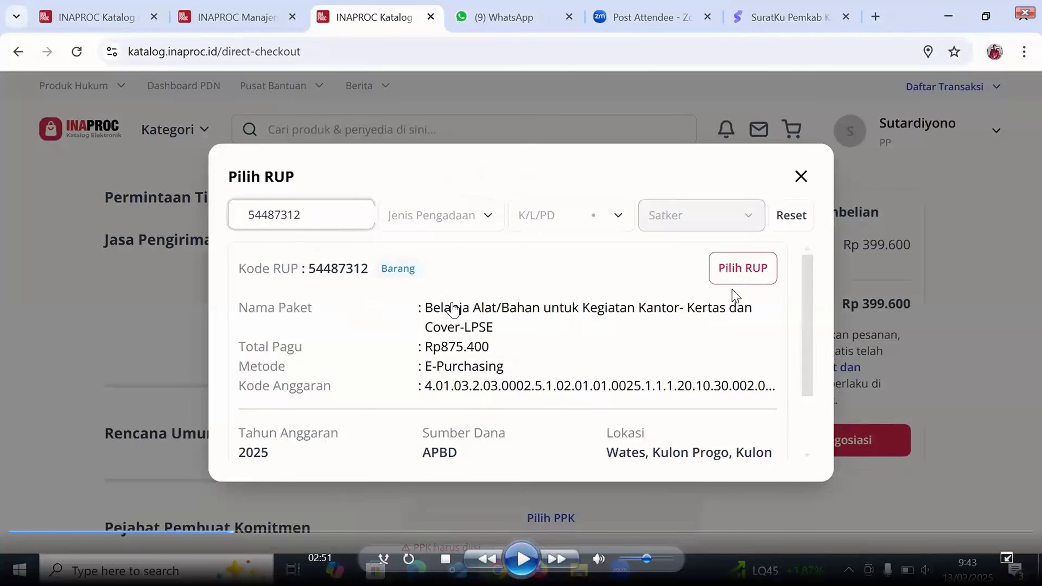
left_click(522, 558)
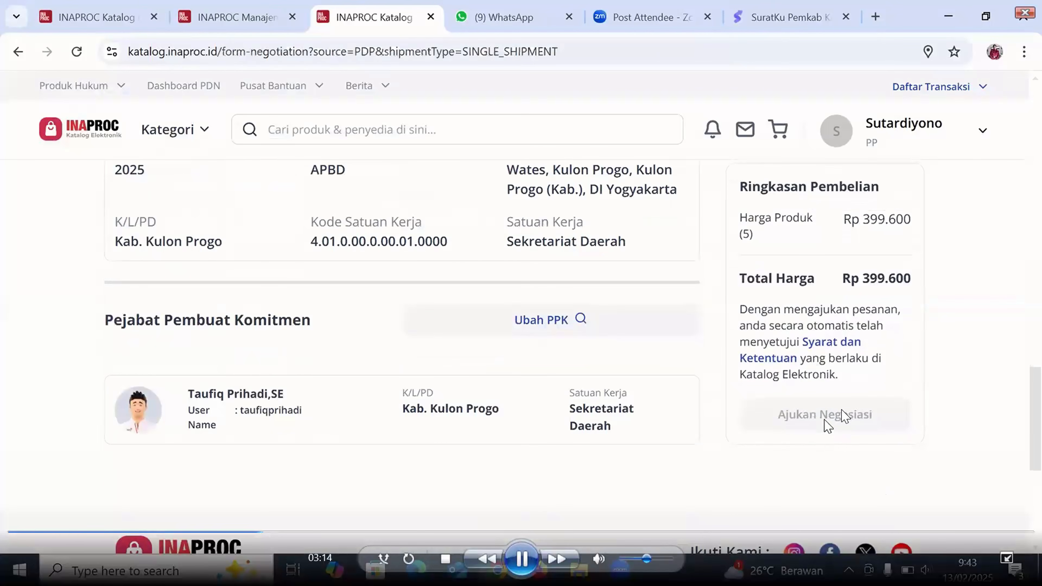
Pause the tutorial during the Rp 394.050 price negotiation entry, then resume playback.
left_click(523, 558)
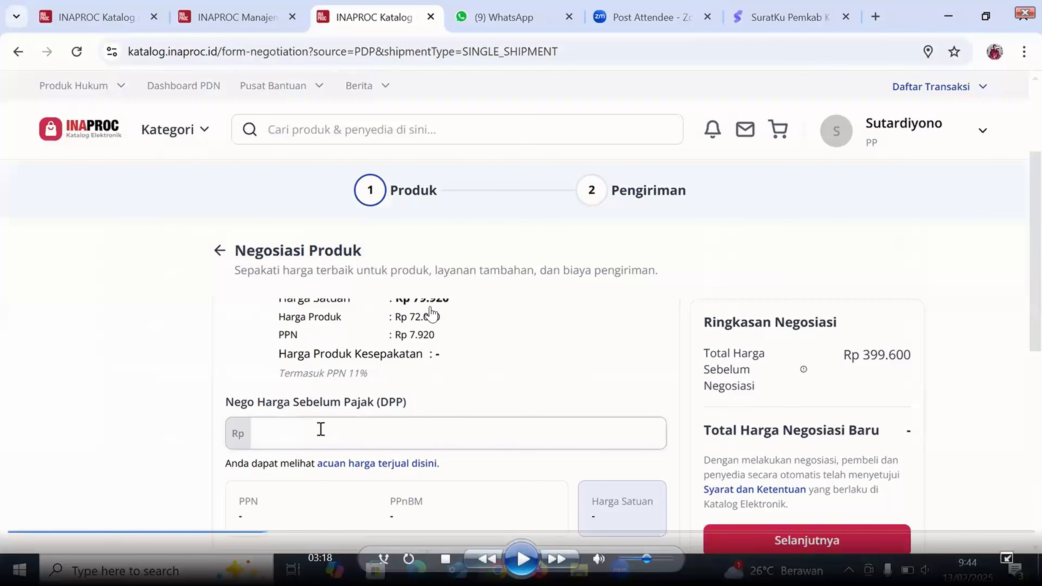
left_click(537, 550)
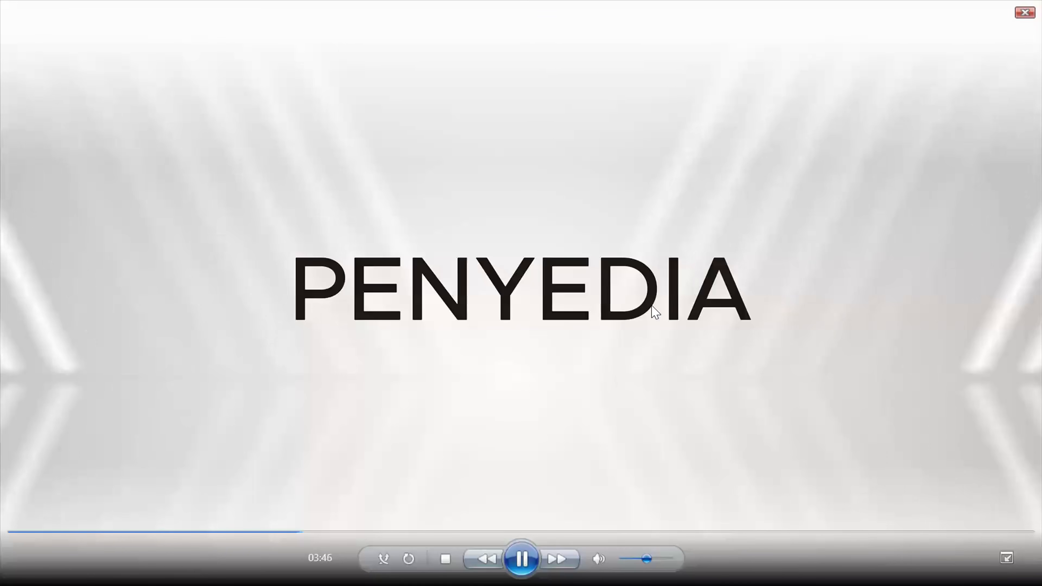
Pause at the PENYEDIA title, then resume the video with the space bar.
left_click(527, 555)
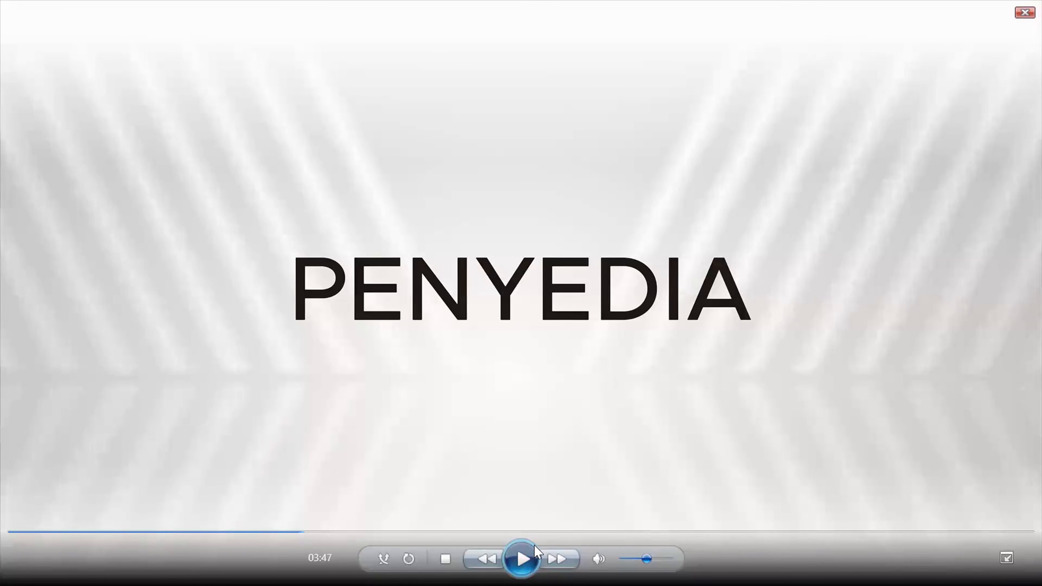
key("space")
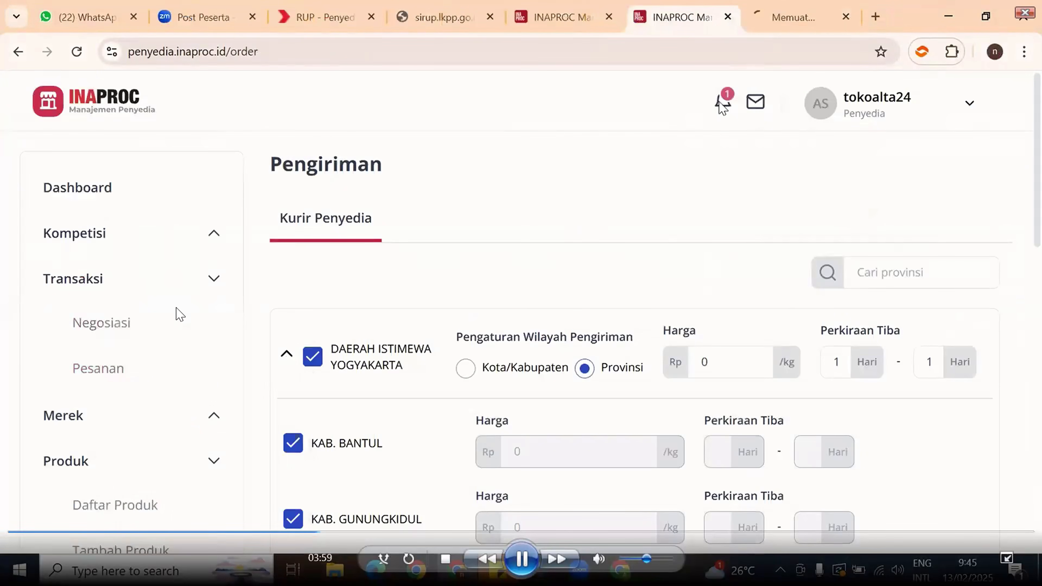
Pause the tutorial at the supplier's Transaksi > Negosiasi list, then resume playback.
left_click(520, 549)
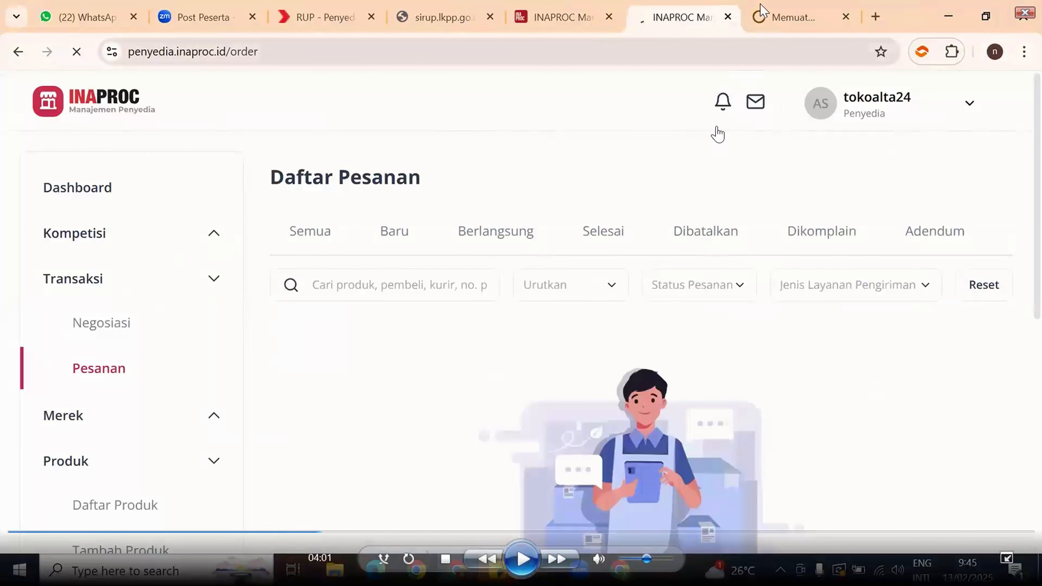
left_click(529, 560)
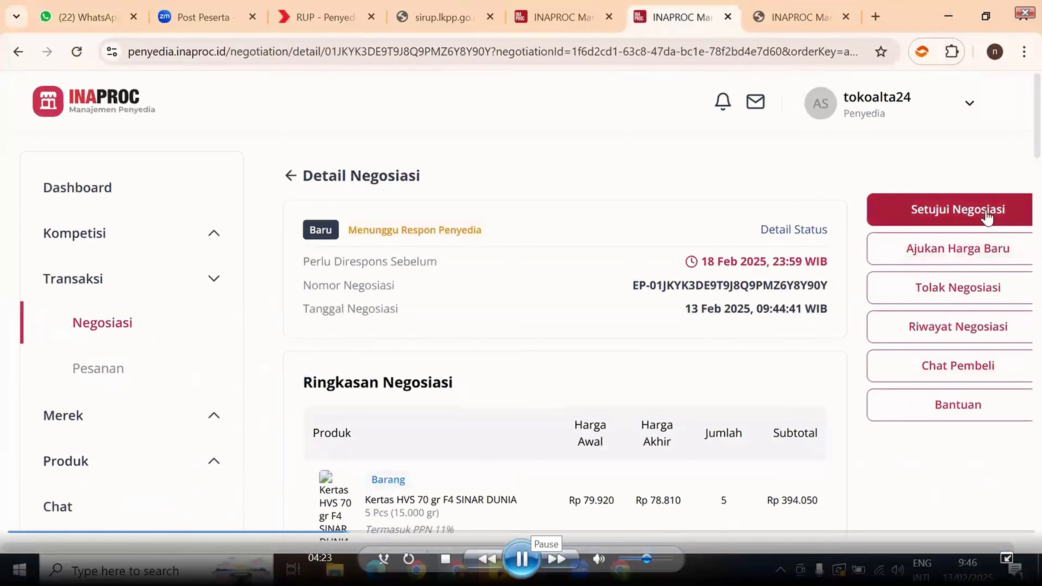
Pause the tutorial during the supplier's negotiation approval with a PIC signature, then resume.
left_click(521, 558)
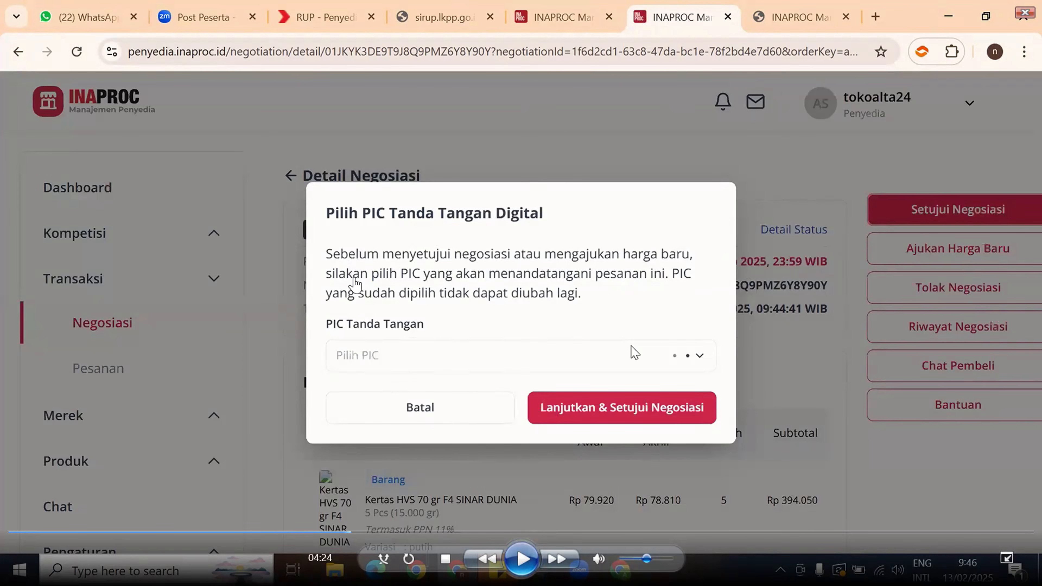
left_click(524, 556)
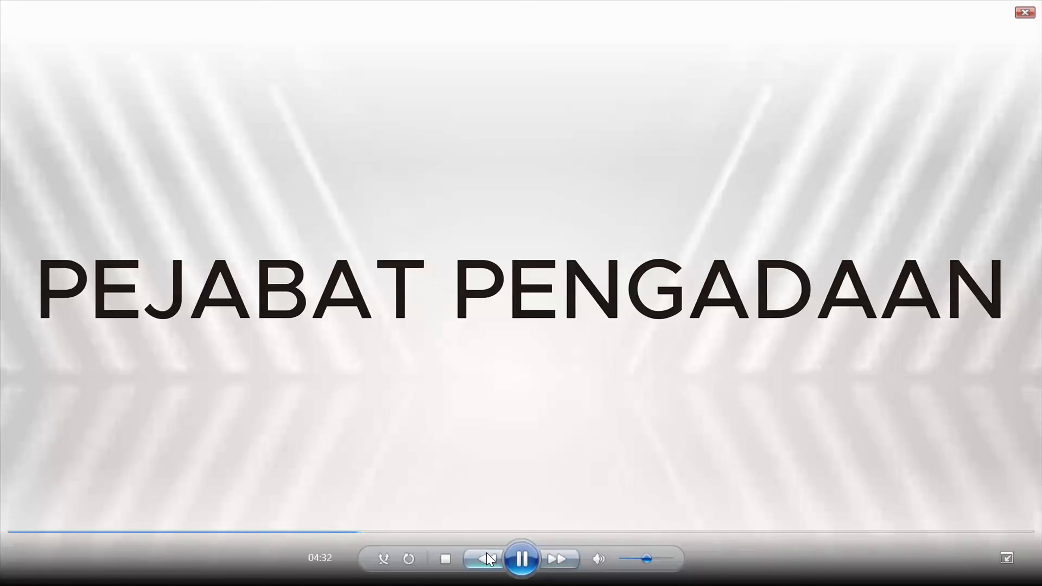
Pause at the PEJABAT PENGADAAN title, then resume playback to the Negosiasi Selesai details.
left_click(522, 559)
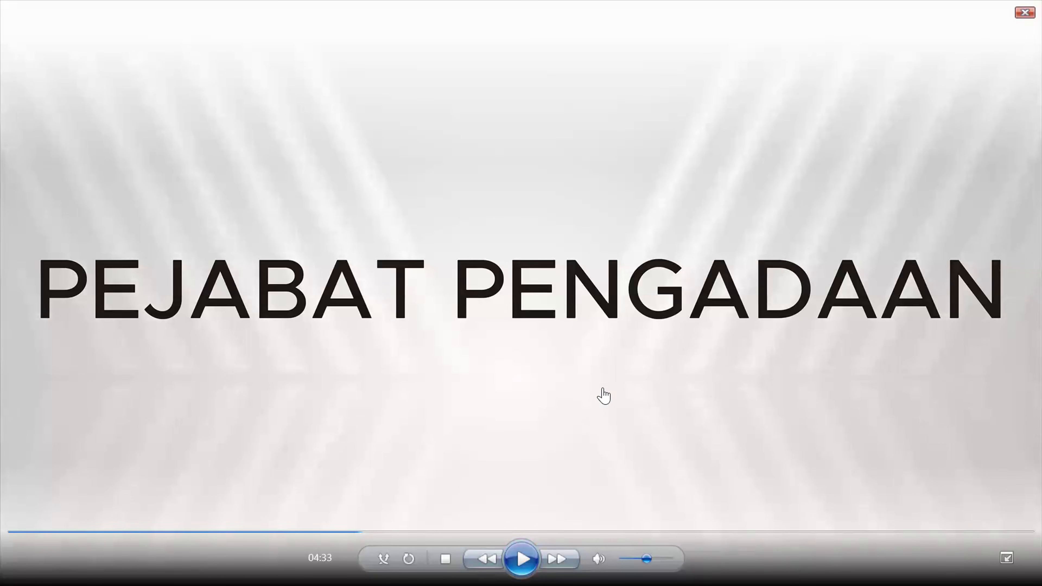
left_click(515, 549)
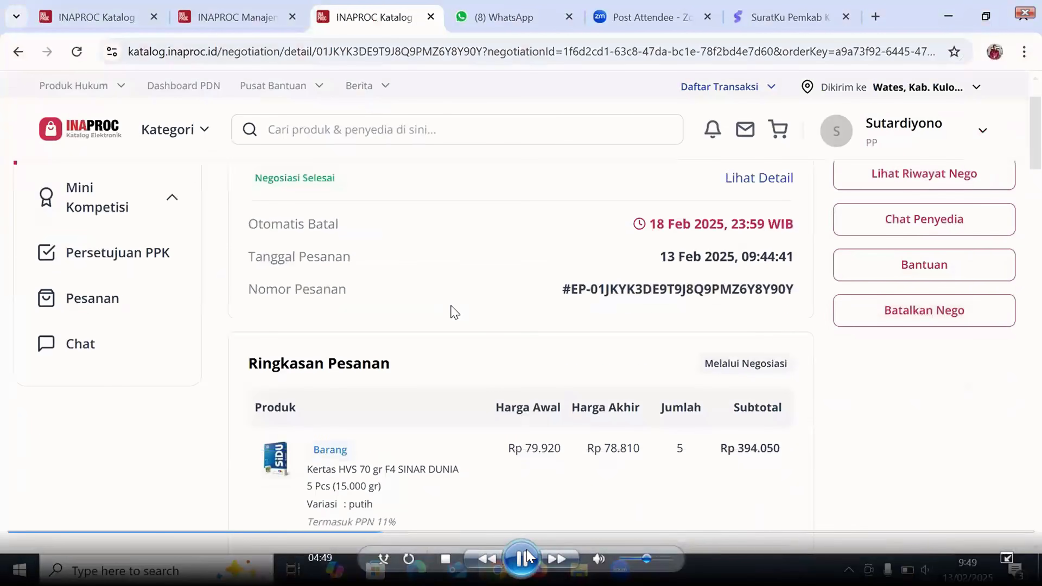
Pause the tutorial as the Rp 394.050 order is sent to the PPK, then resume.
left_click(525, 558)
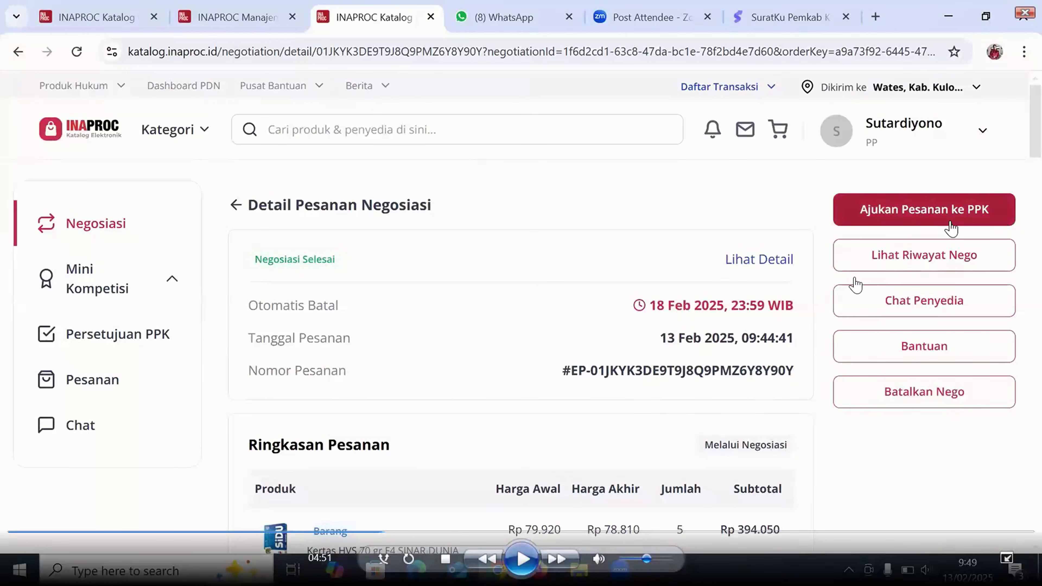
left_click(522, 558)
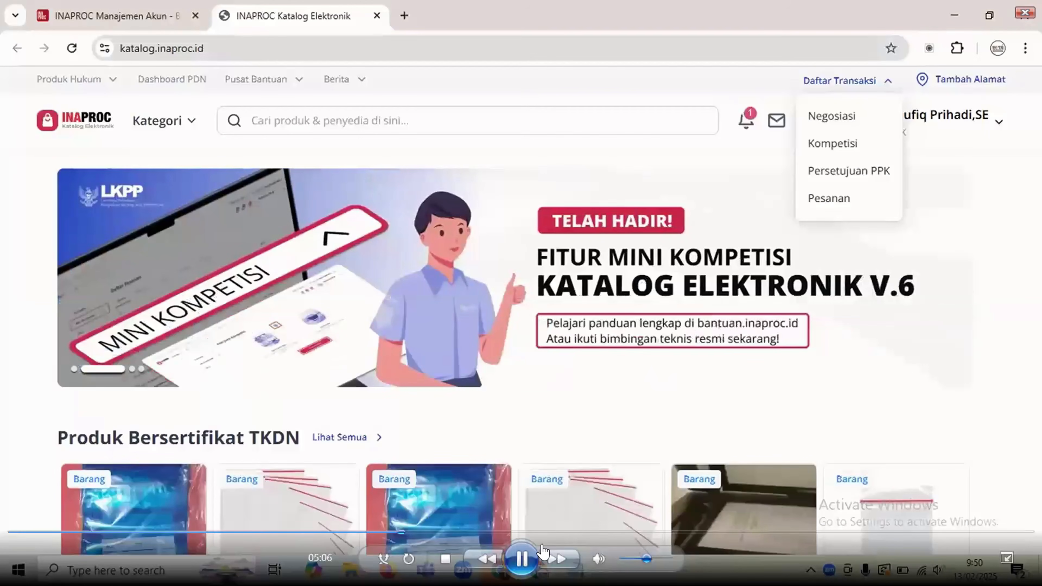
Pause the tutorial at the PPK order review and at the SSUK/SSKK upload dialog, resuming each time.
left_click(523, 558)
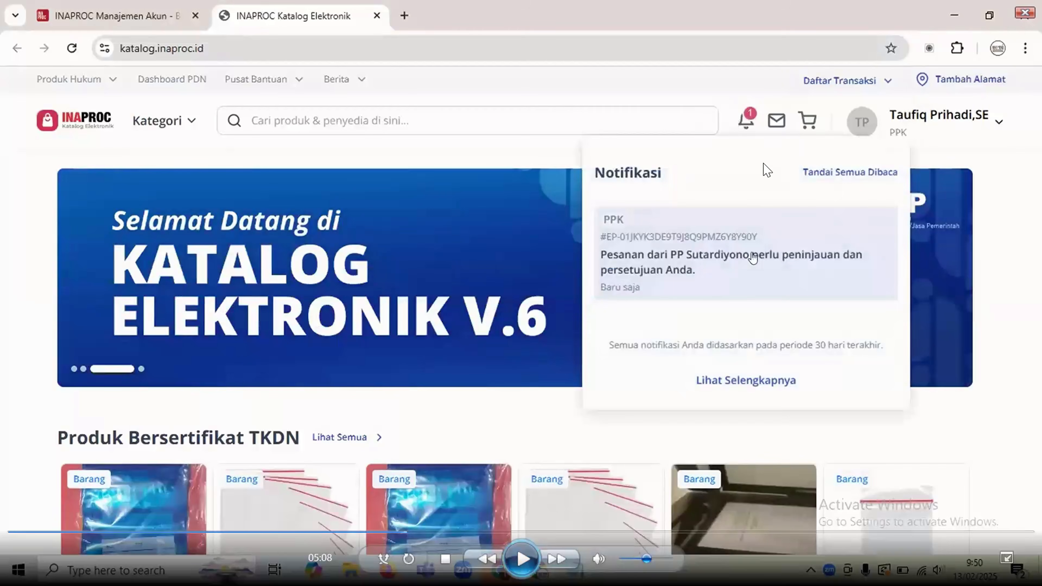
left_click(766, 169)
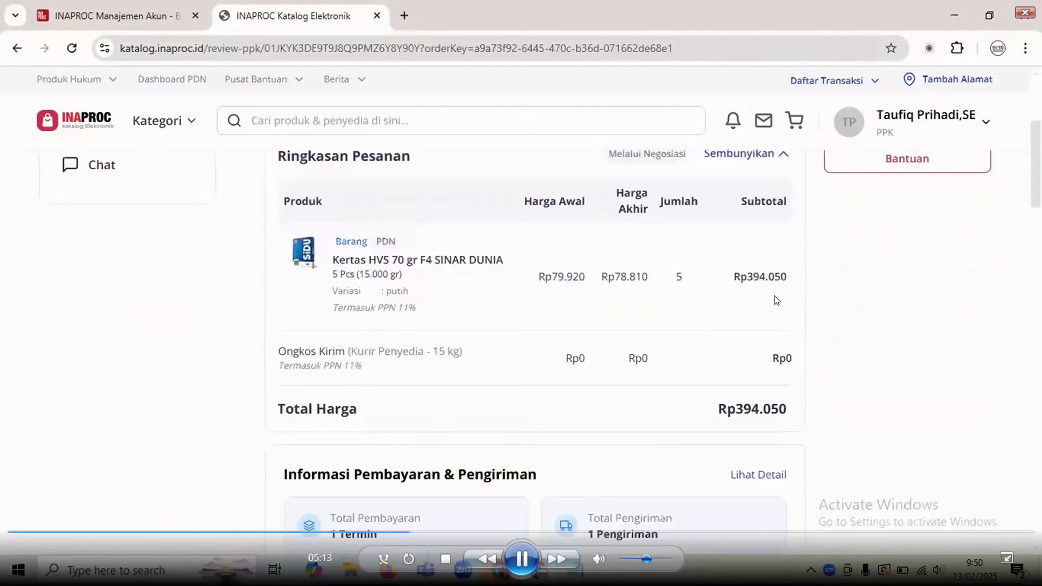
left_click(749, 347)
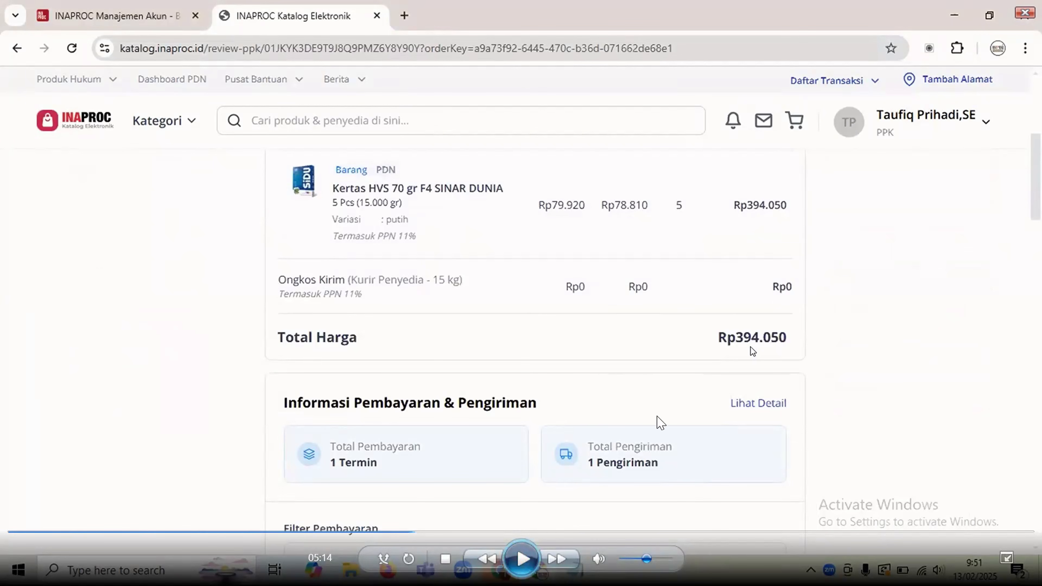
left_click(750, 346)
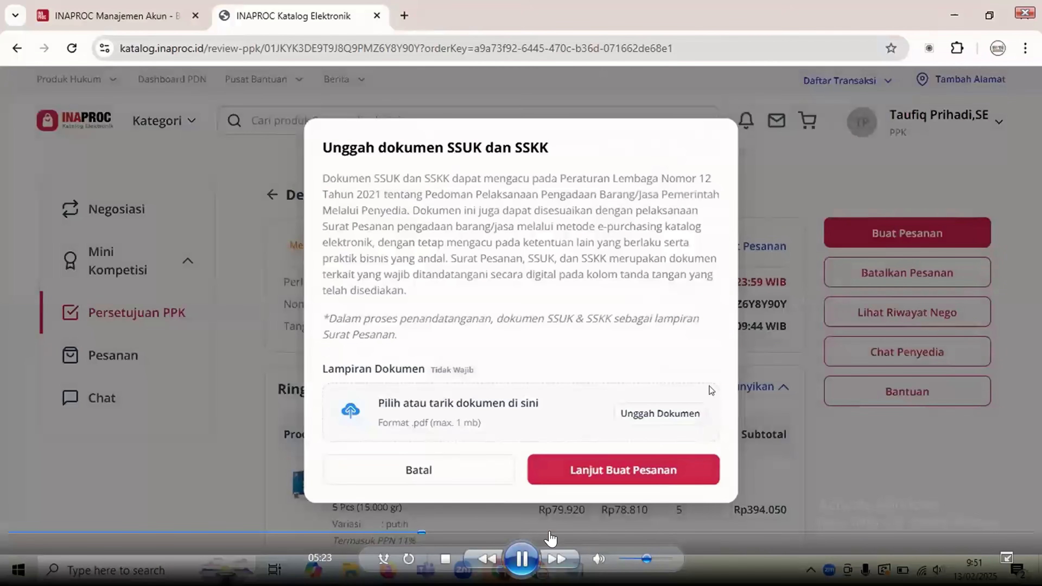
Pause the tutorial at the Surat Pesanan signing page, then resume with the space bar.
left_click(522, 559)
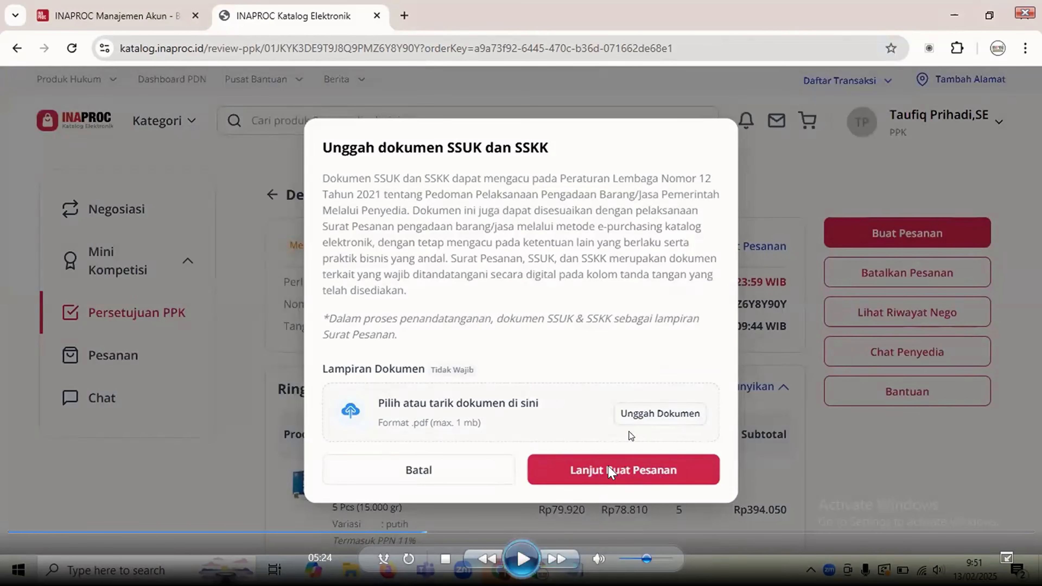
key("space")
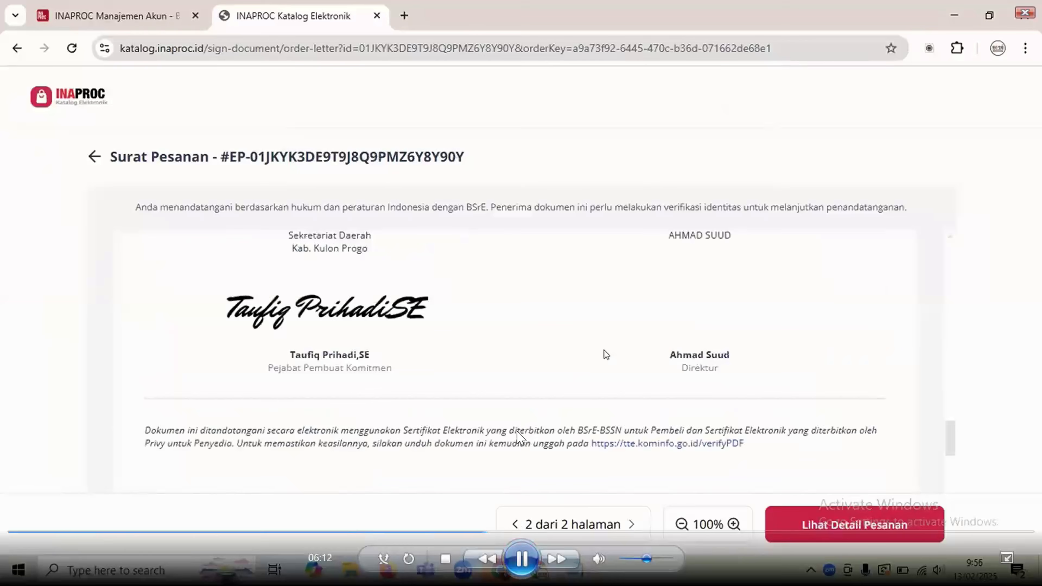
Review the buyer's signature on the signed Surat Pesanan, then go to the provider's Detail Negosiasi marked Selesai.
left_click(516, 554)
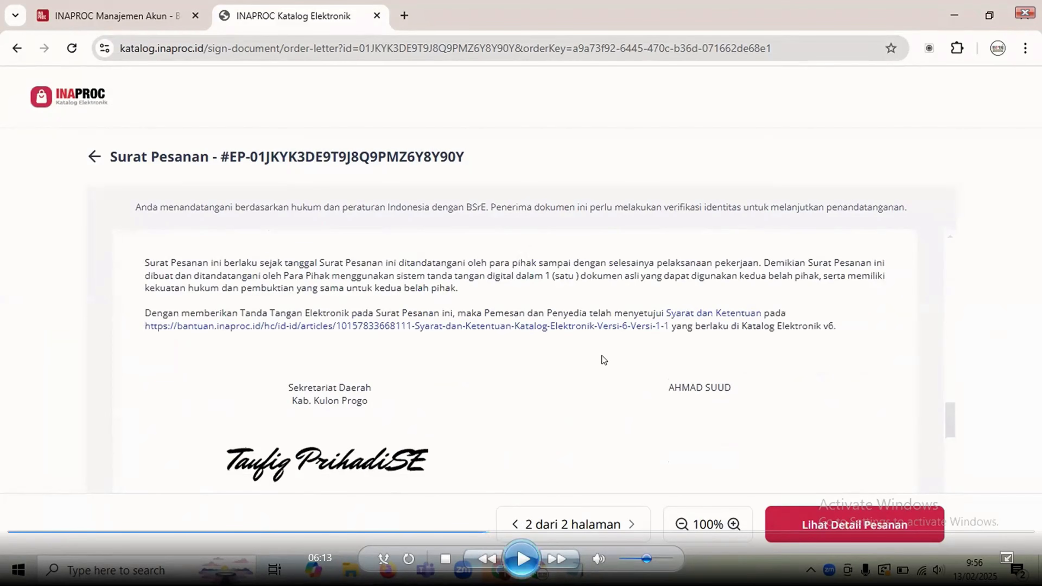
left_click(522, 558)
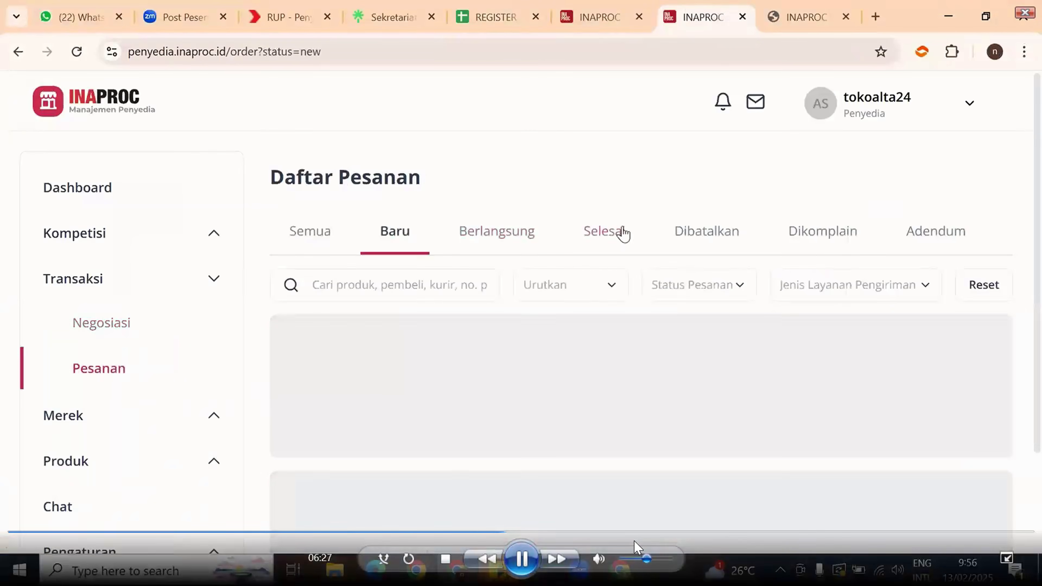
Accept the new Kertas HVS order with Terima Pesanan and begin a signing balance top-up.
left_click(522, 559)
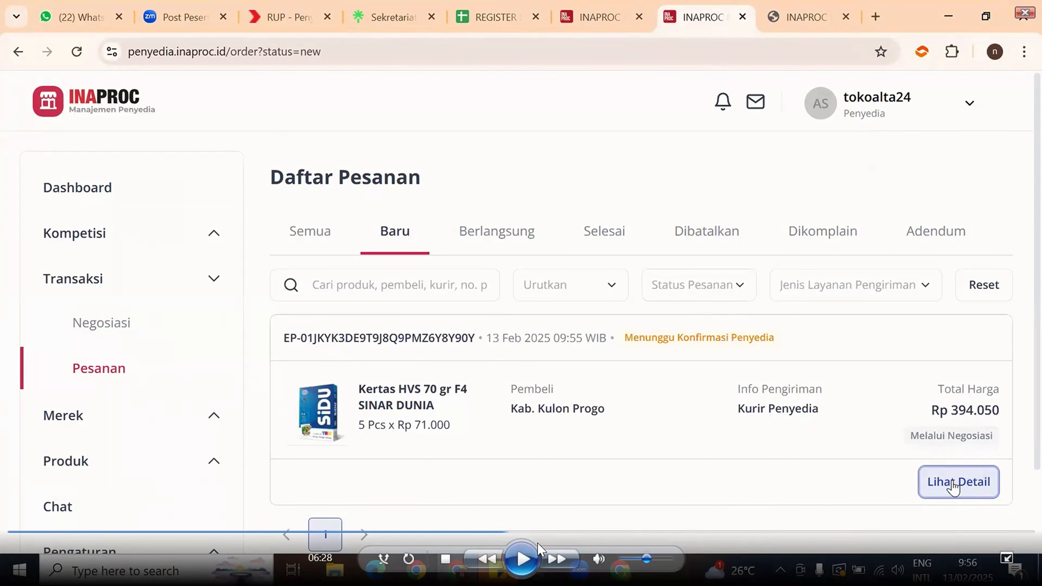
left_click(526, 558)
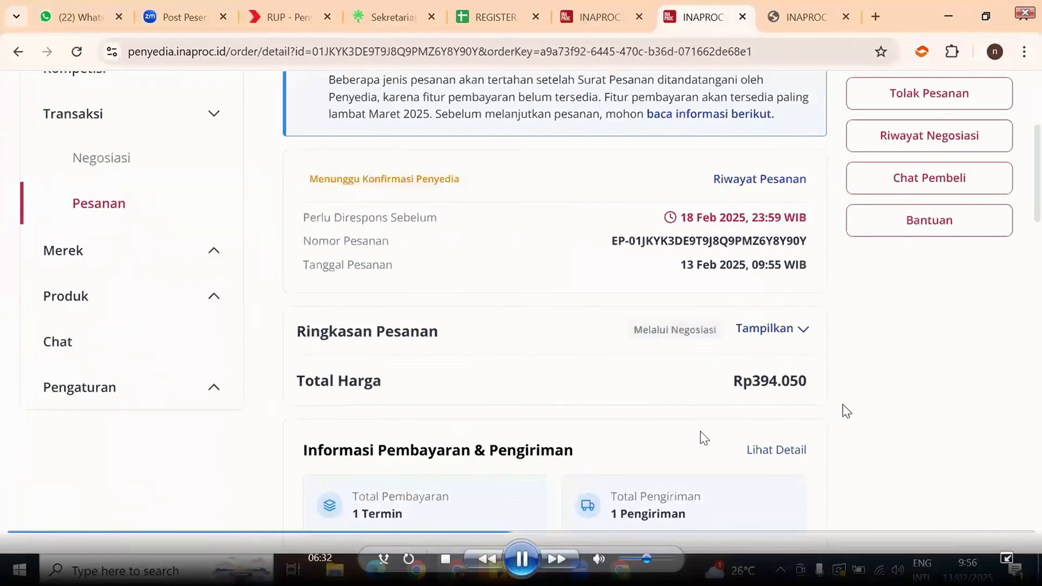
left_click(521, 558)
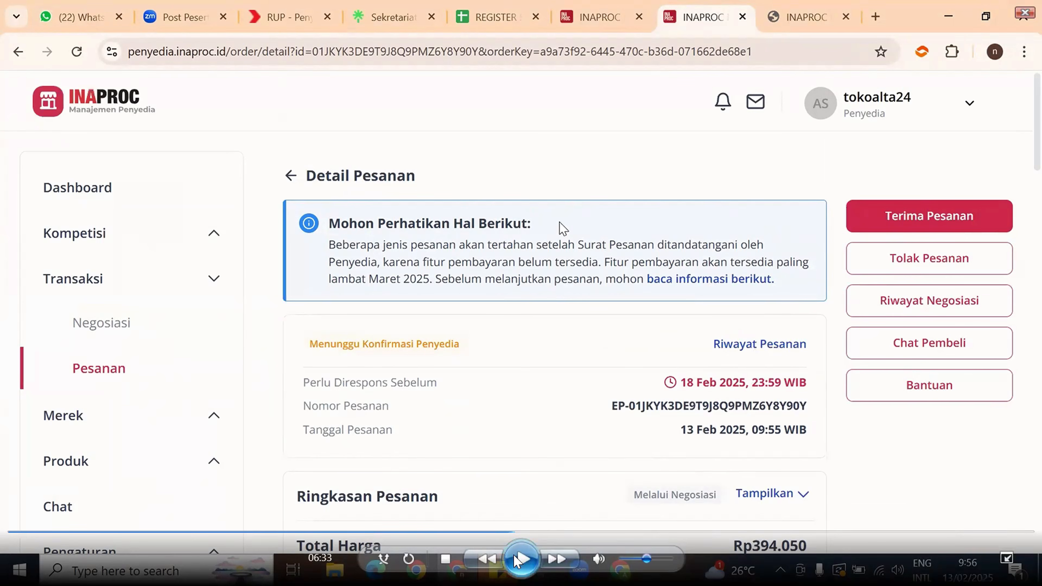
left_click(522, 557)
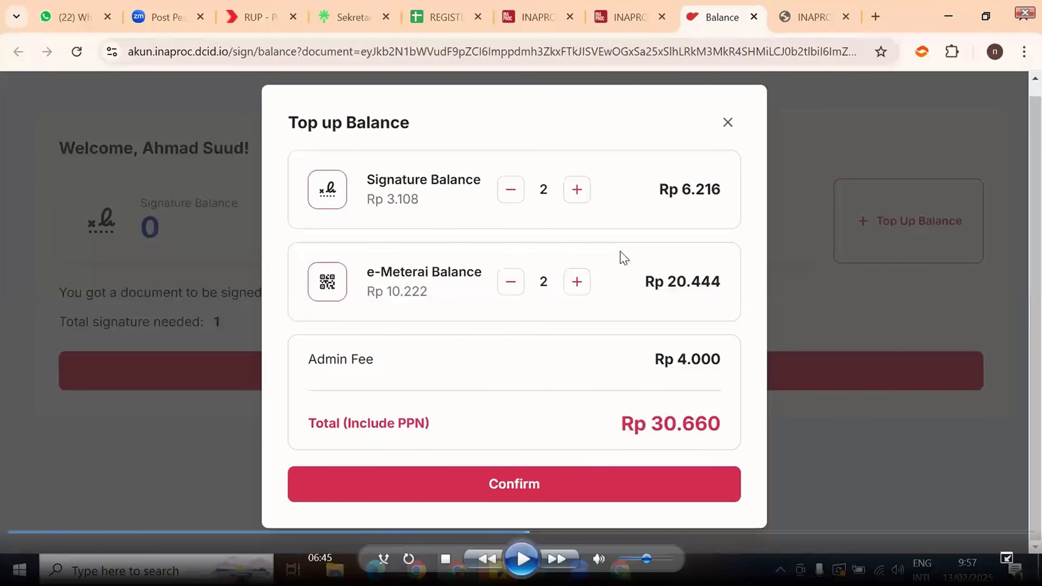
Cut e-Meterai to 0, keep 2 signatures, and pay Rp10.216 so the signature balance reads 2.
key("space")
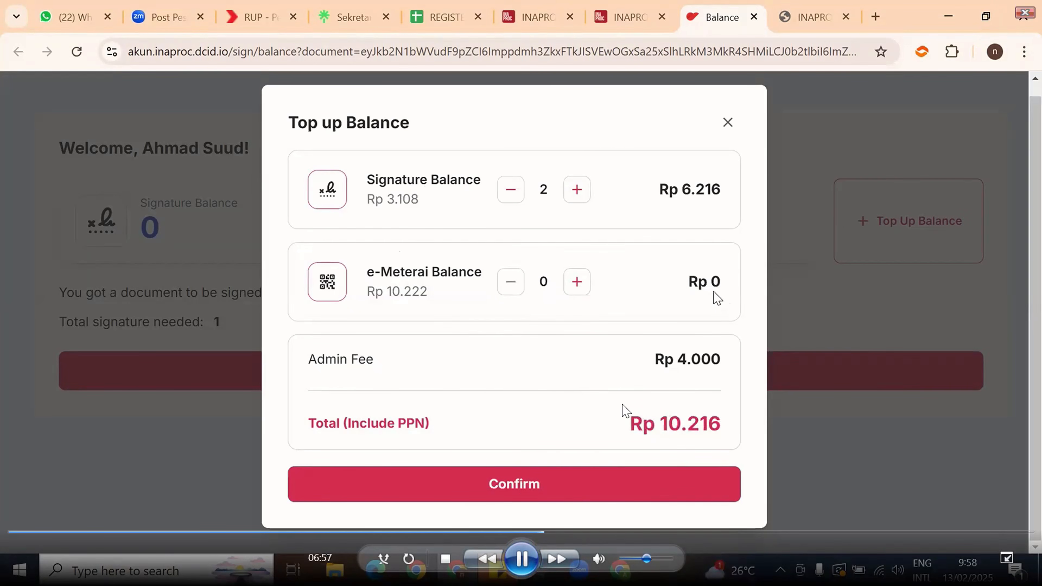
key("space")
left_click(521, 559)
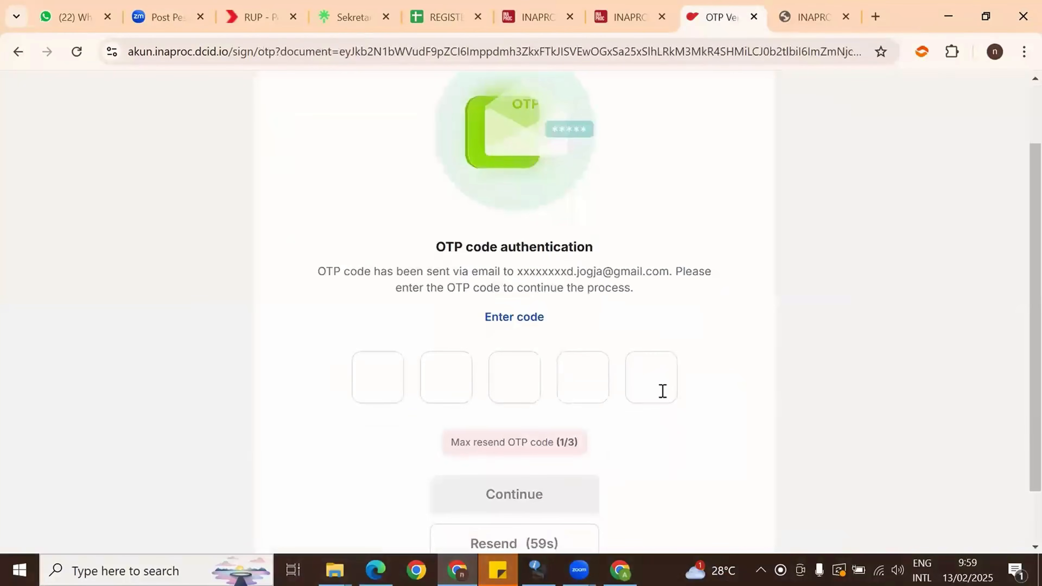
Sign the Surat Pesanan with the emailed verification code, then return to the order tab.
mouse_move(494, 521)
left_click(382, 377)
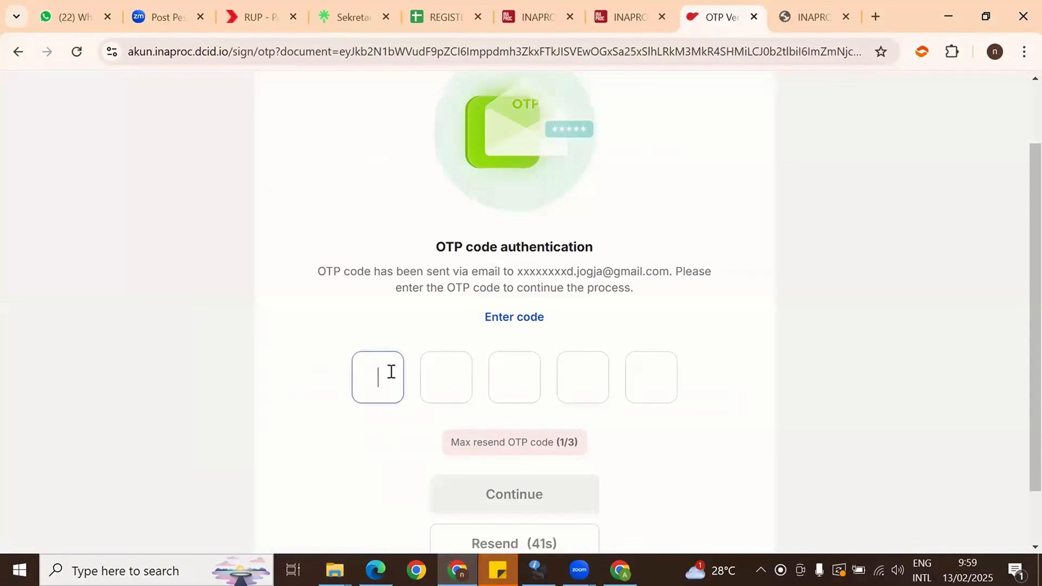
scroll(392, 371, "down", 2)
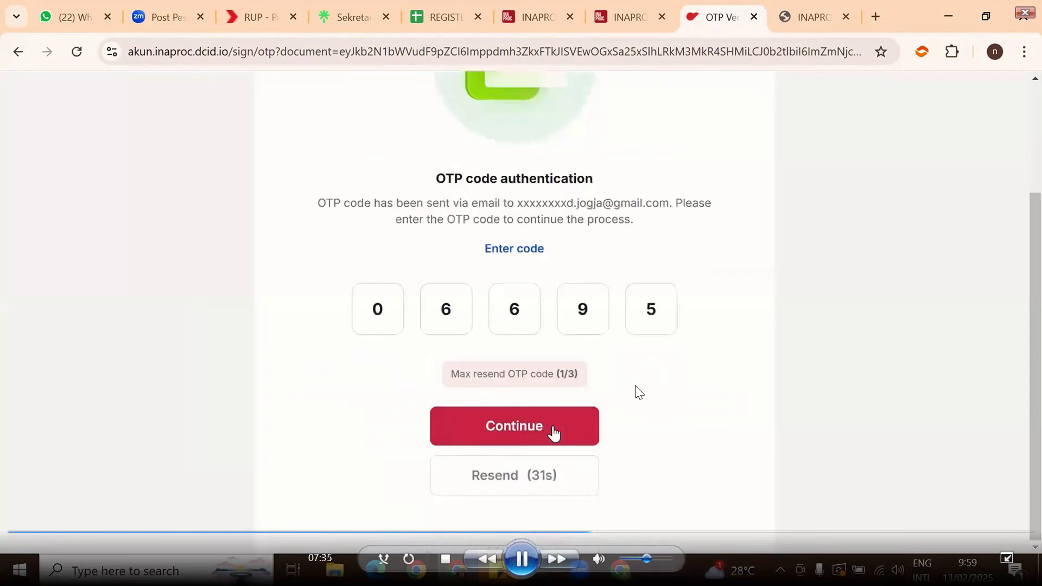
left_click(552, 427)
left_click(619, 14)
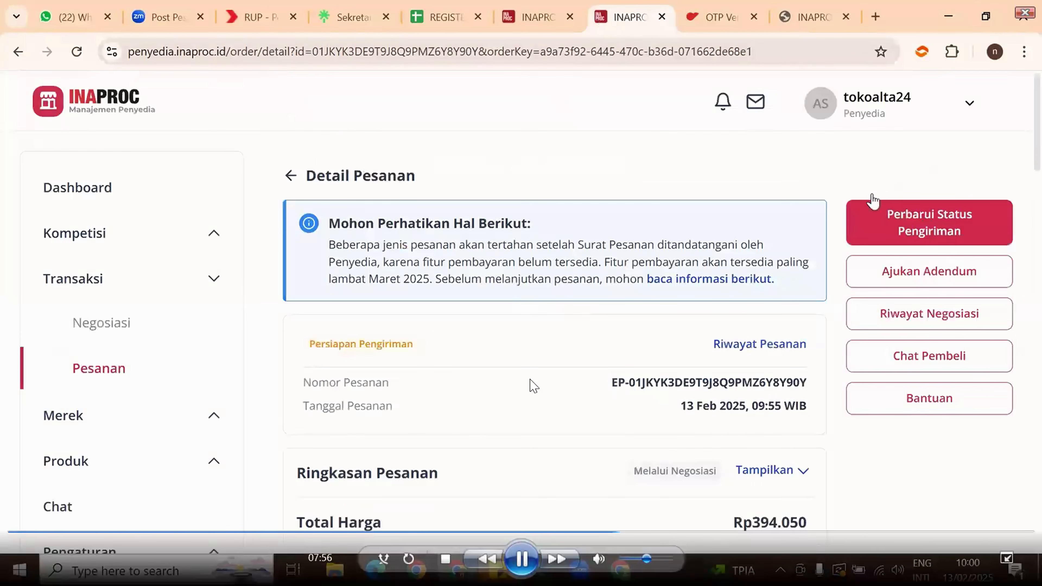
Ship Termin 1 - Pengiriman 1 with a Nomor Resi, moving the Rp394.050 order to Dalam Pengiriman.
left_click(522, 559)
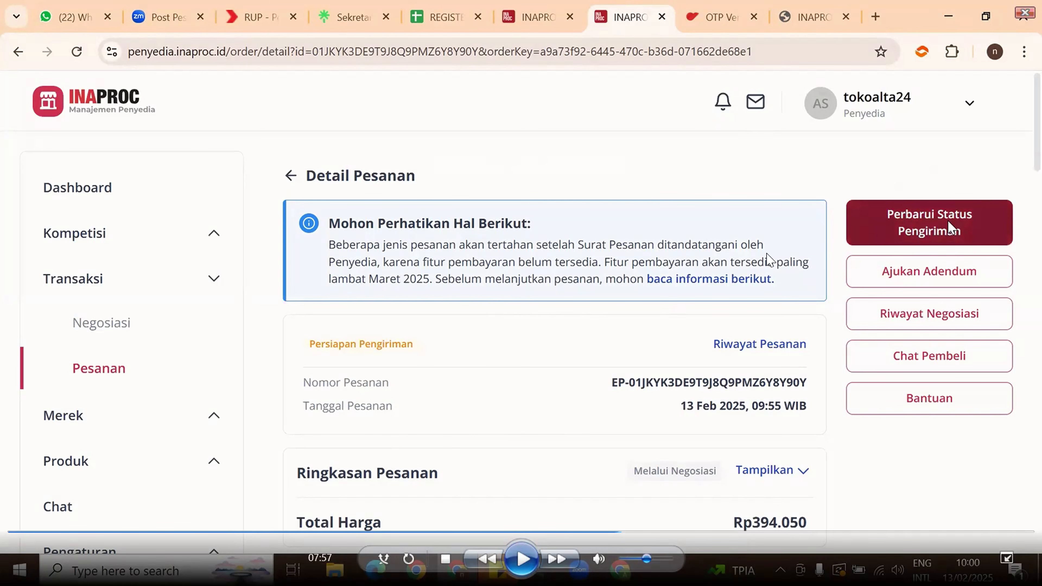
left_click(522, 558)
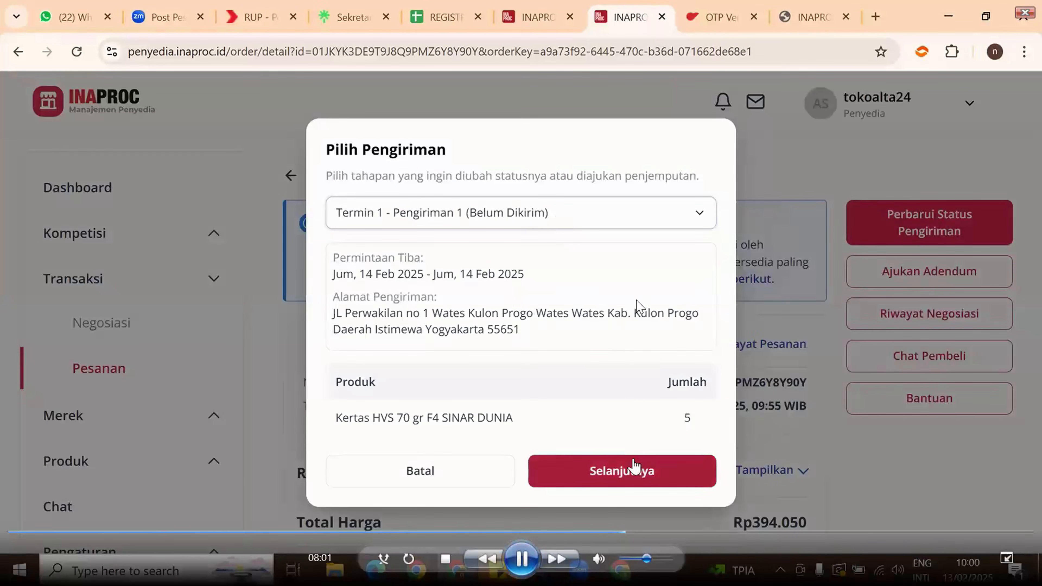
left_click(519, 547)
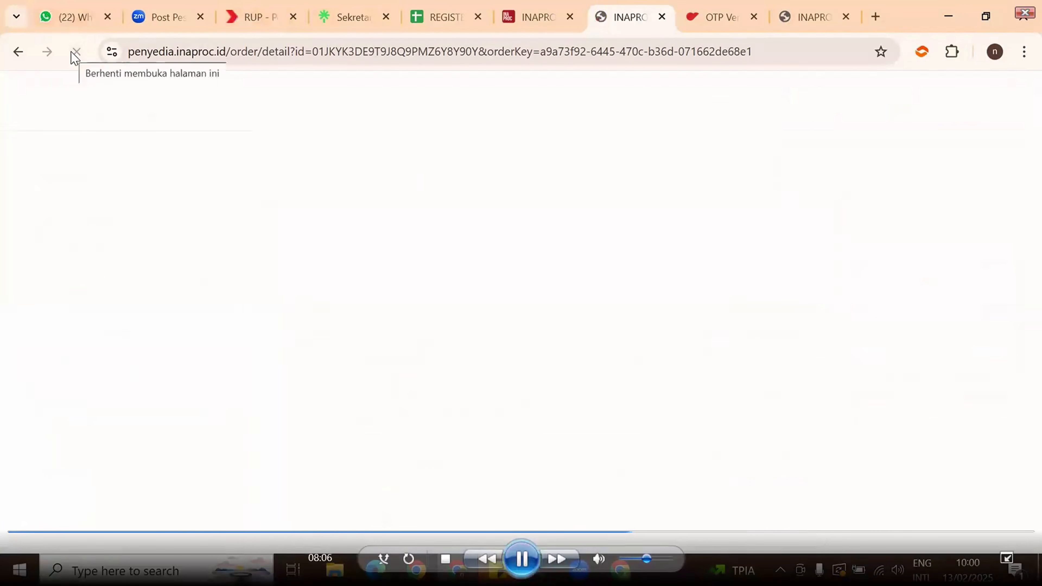
left_click(526, 560)
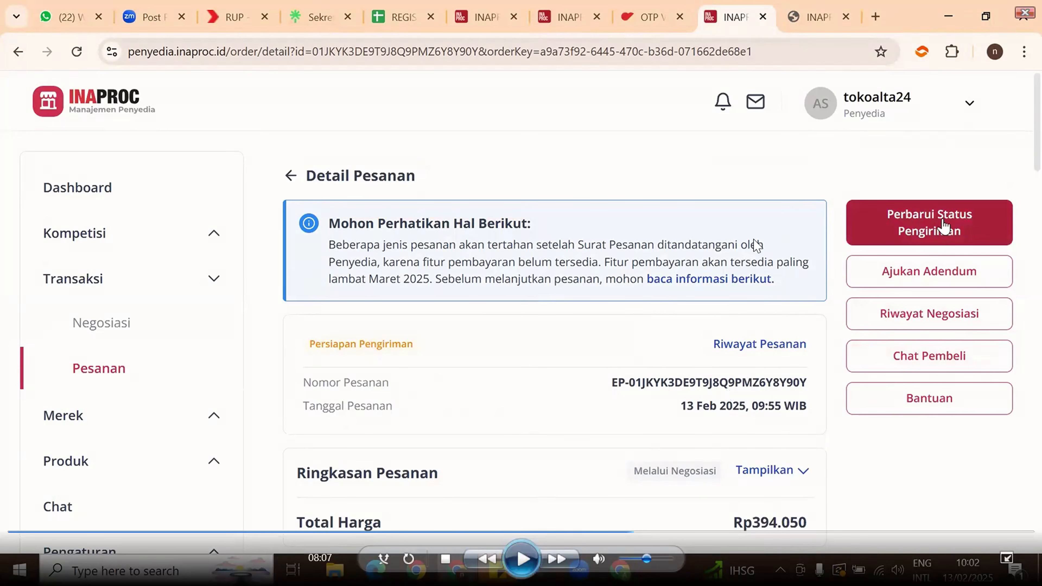
left_click(521, 558)
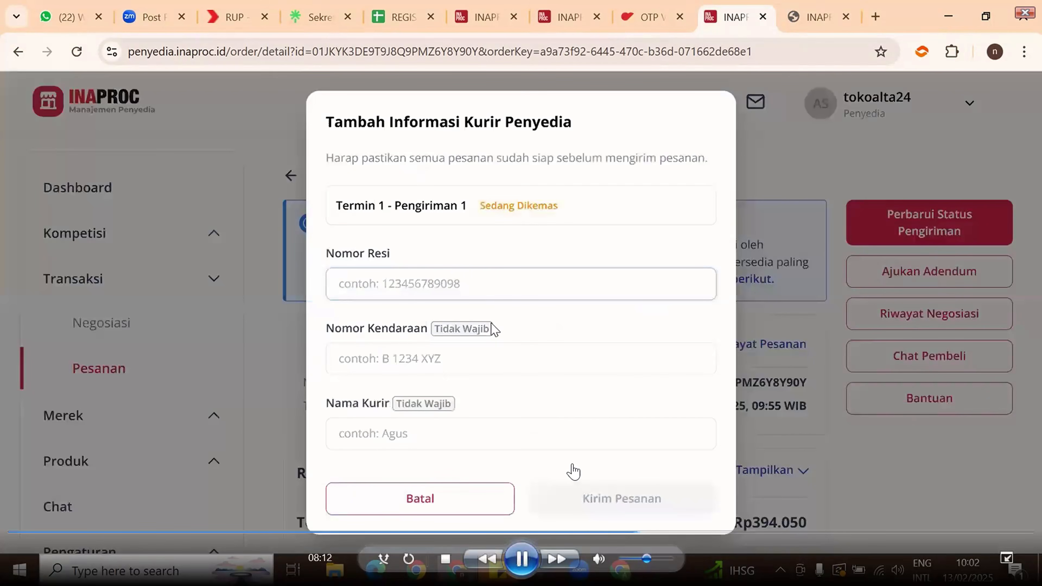
left_click(522, 559)
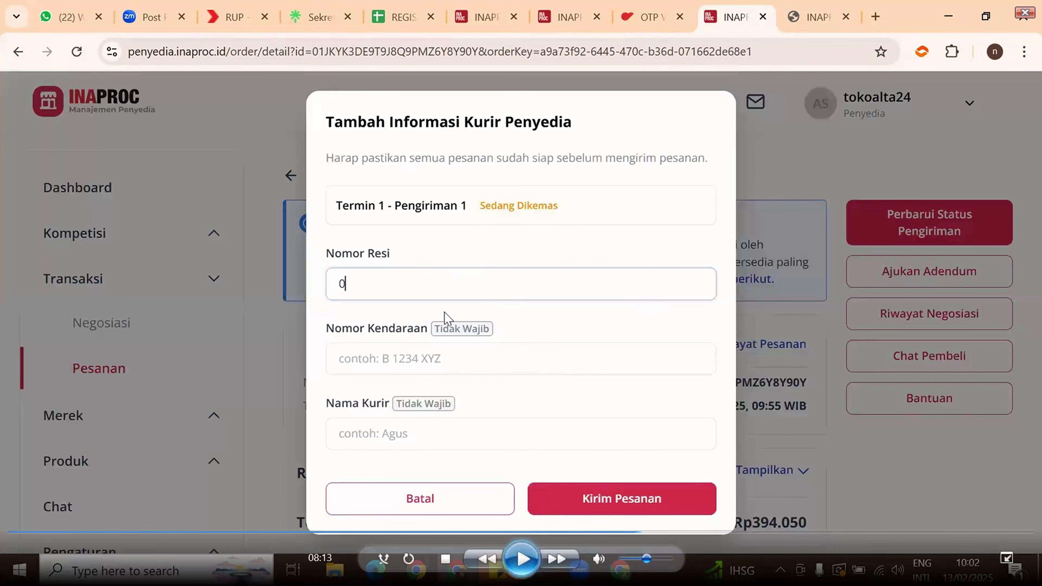
left_click(521, 559)
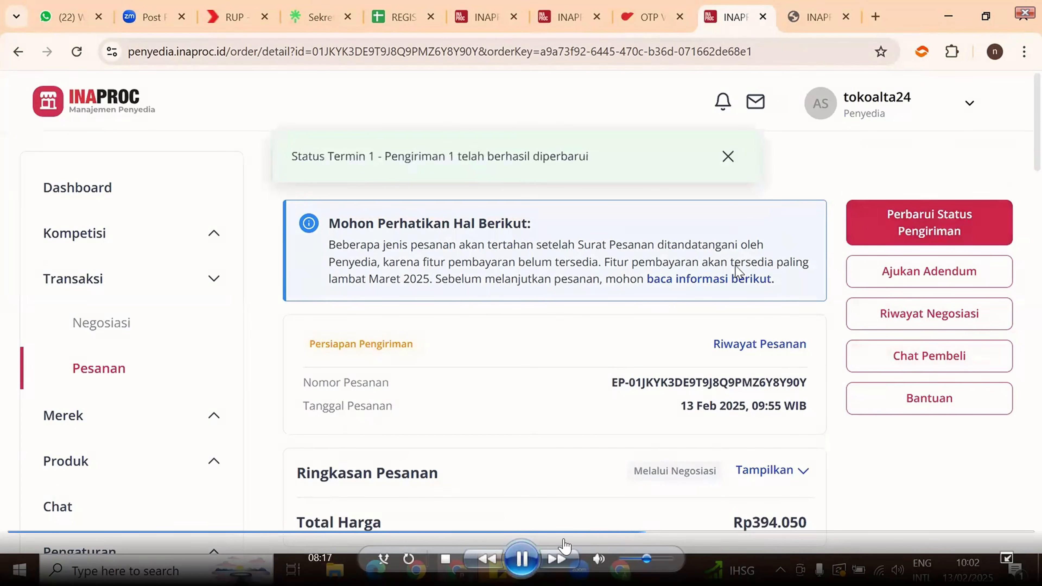
key("space")
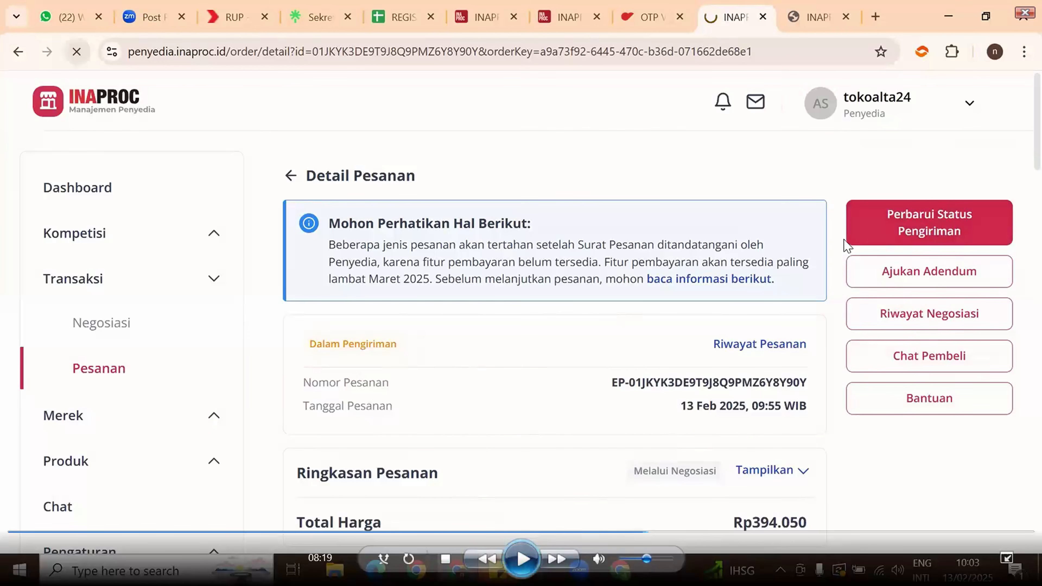
key("space")
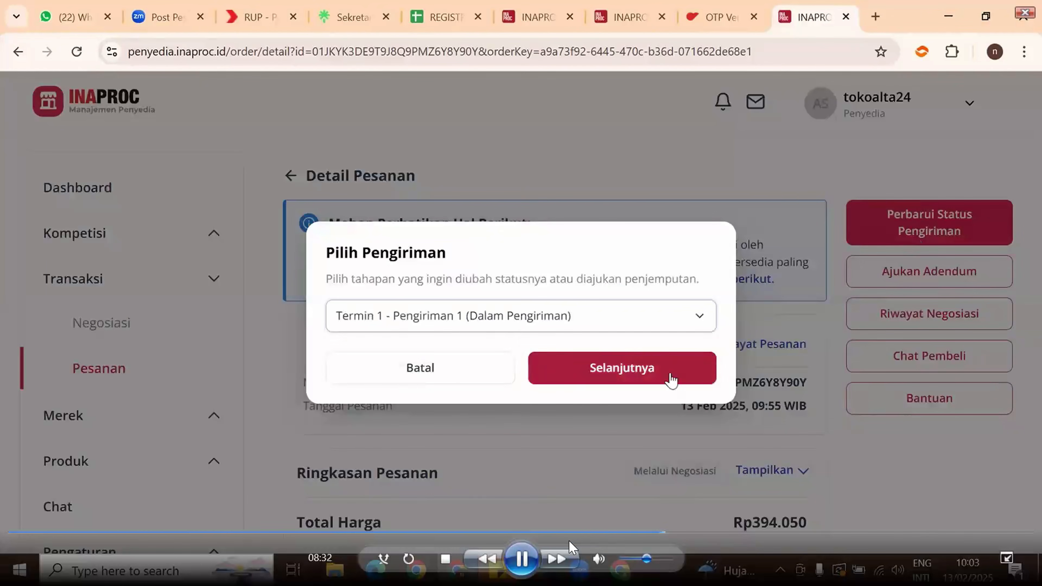
Confirm the delivery as received on 13 Feb 2025 at 10:03, then reload to show Pesanan Tiba.
left_click(523, 542)
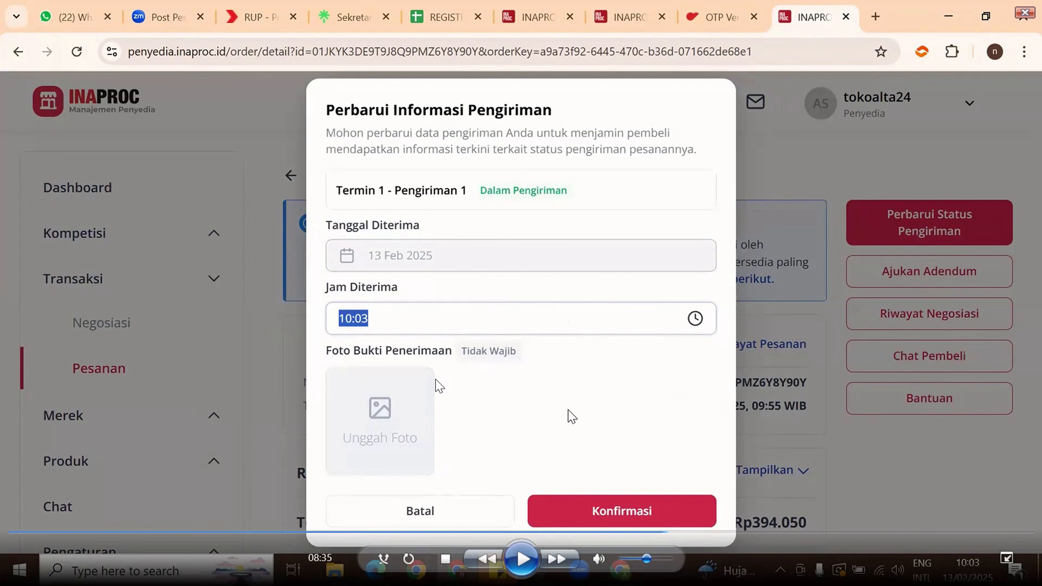
left_click(521, 559)
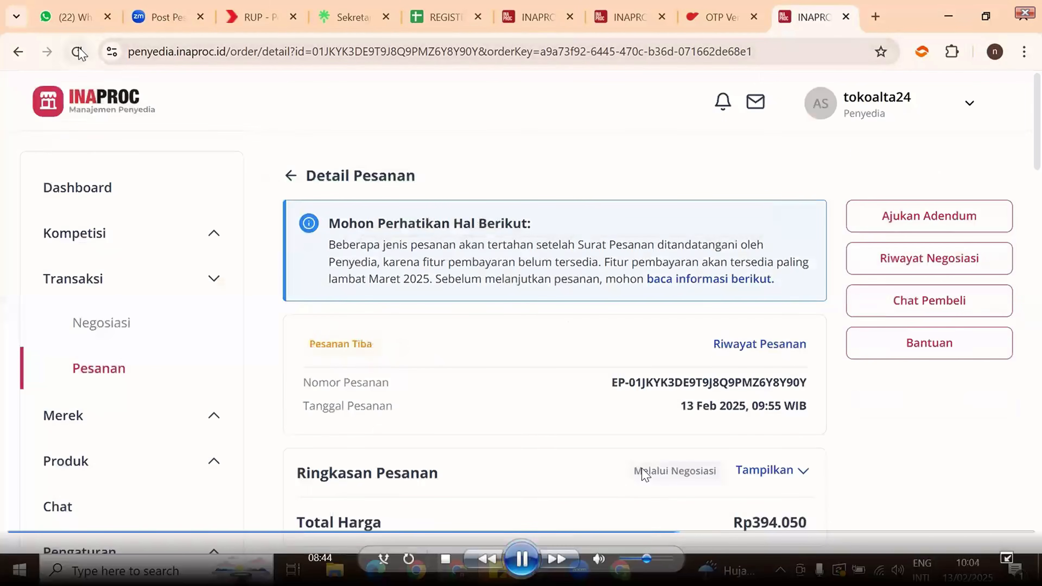
left_click(550, 527)
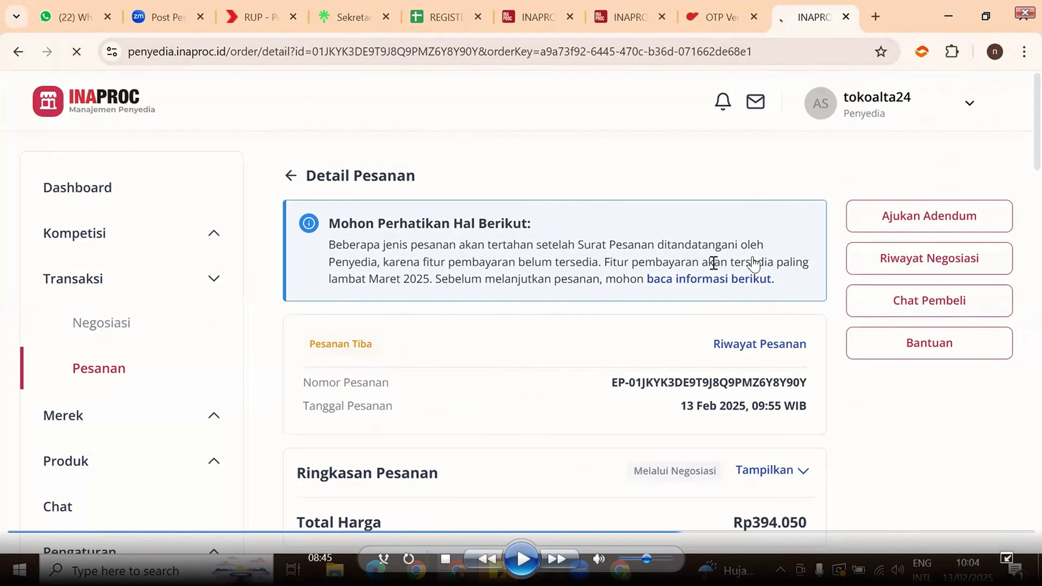
left_click(522, 559)
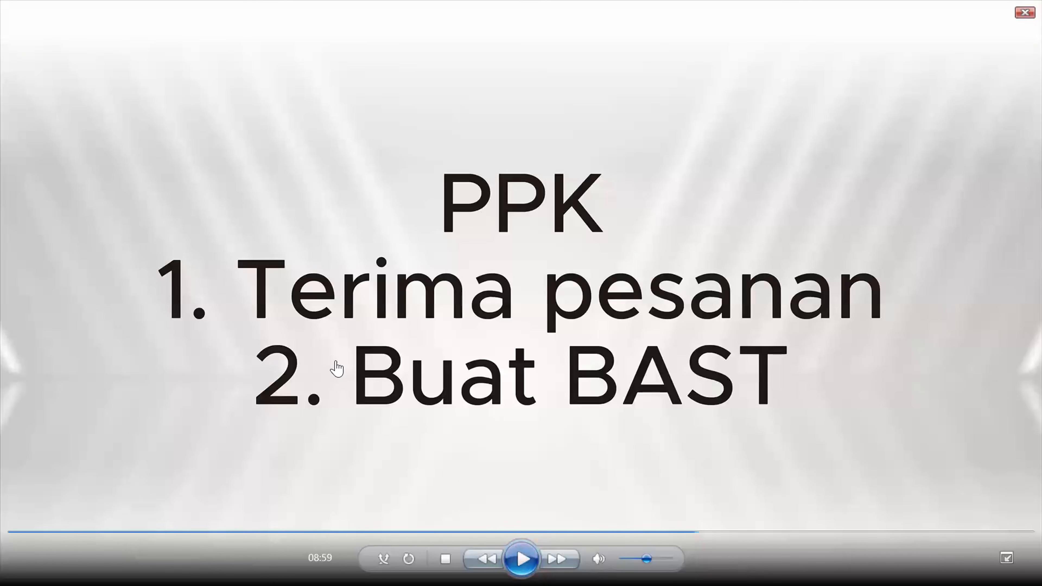
Play the tutorial up to the PPK slide listing Terima pesanan and Buat BAST, then pause.
left_click(520, 552)
As PPK, use Konfirmasi Pengiriman to bring up Pemeriksaan Tepat Guna for Termin 1 - Pengiriman 1.
left_click(522, 559)
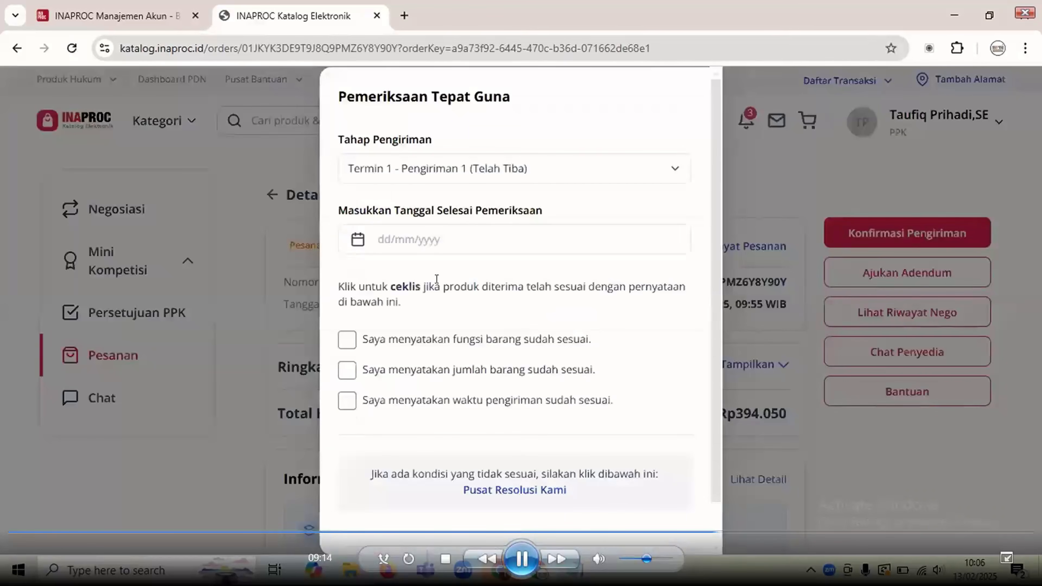
left_click(521, 557)
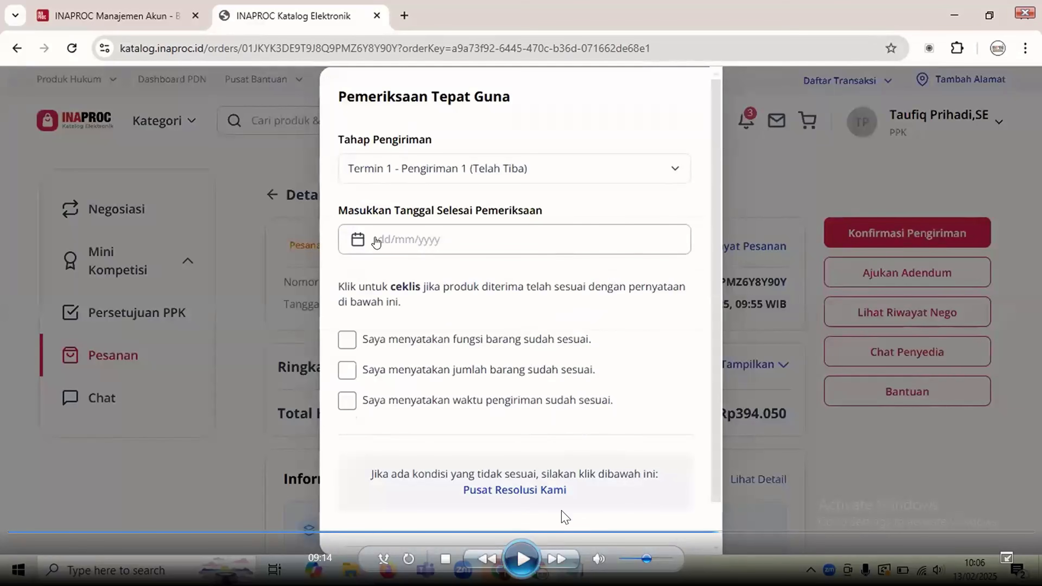
Pick 13/02/2025 in the Masukkan Tanggal Selesai Pemeriksaan date picker for Termin 1.
left_click(531, 552)
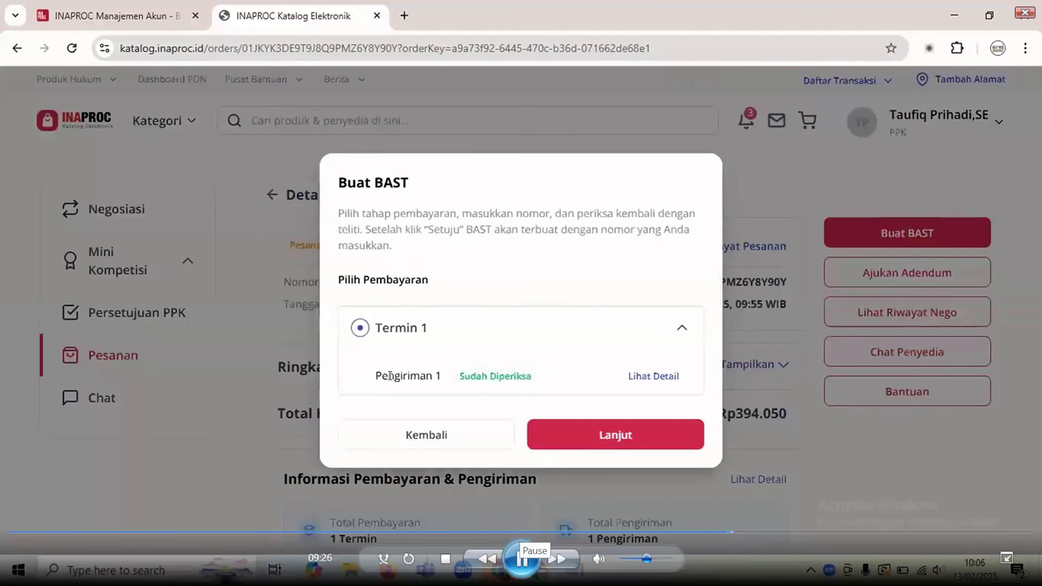
Enter BAST number 02/BAST/PPK/II/2025, continue with Lanjut and Setuju to preview the BAST.
left_click(521, 559)
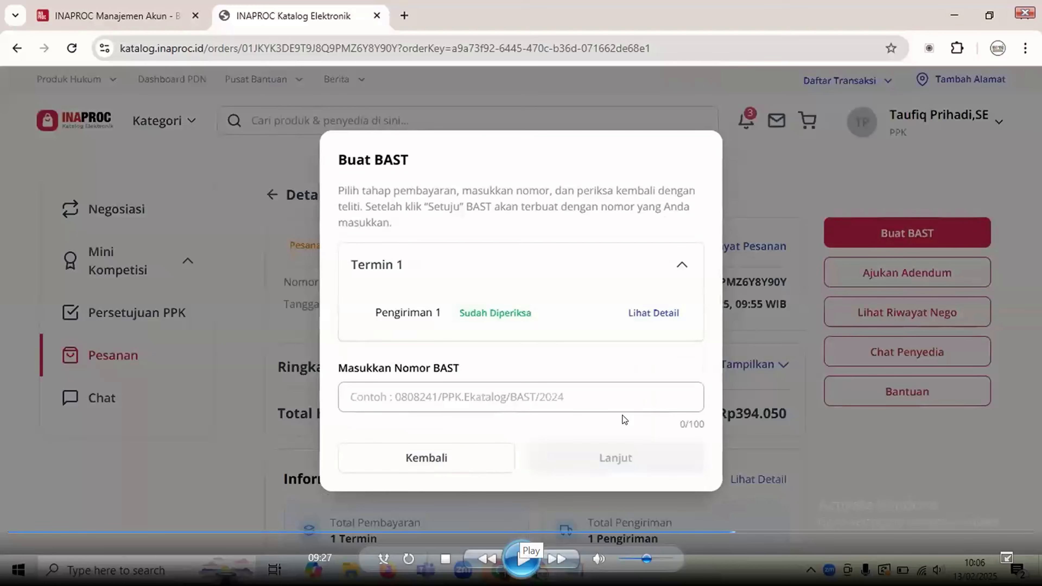
left_click(521, 559)
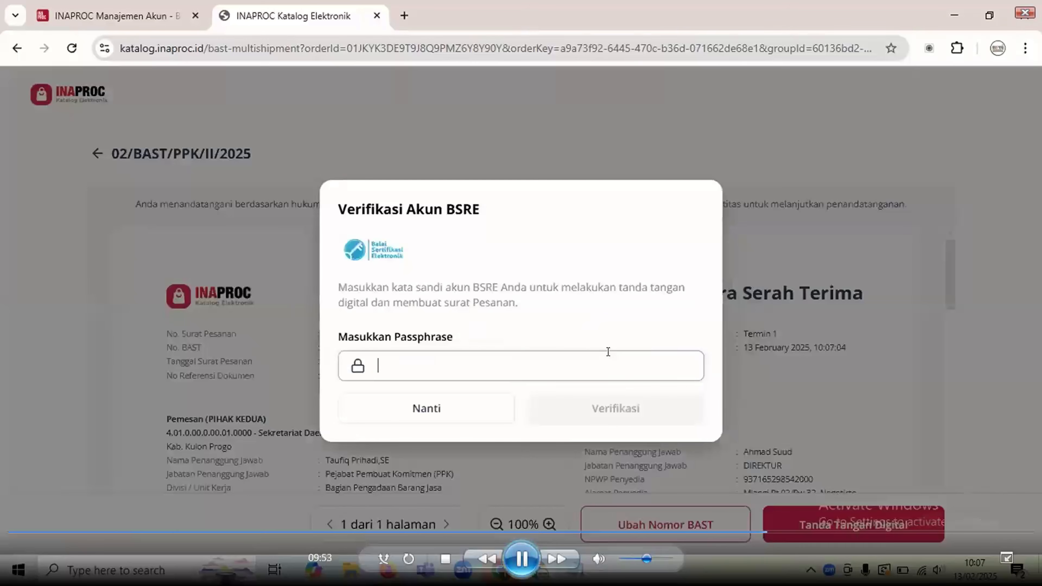
Pause the walkthrough video at the BSRE account verification, then resume playback.
left_click(560, 513)
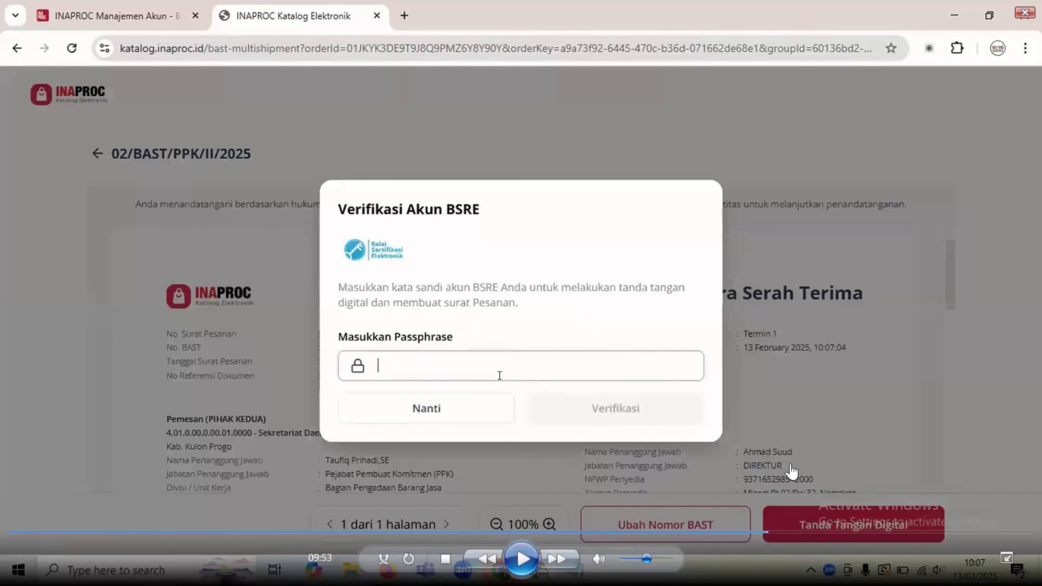
left_click(521, 559)
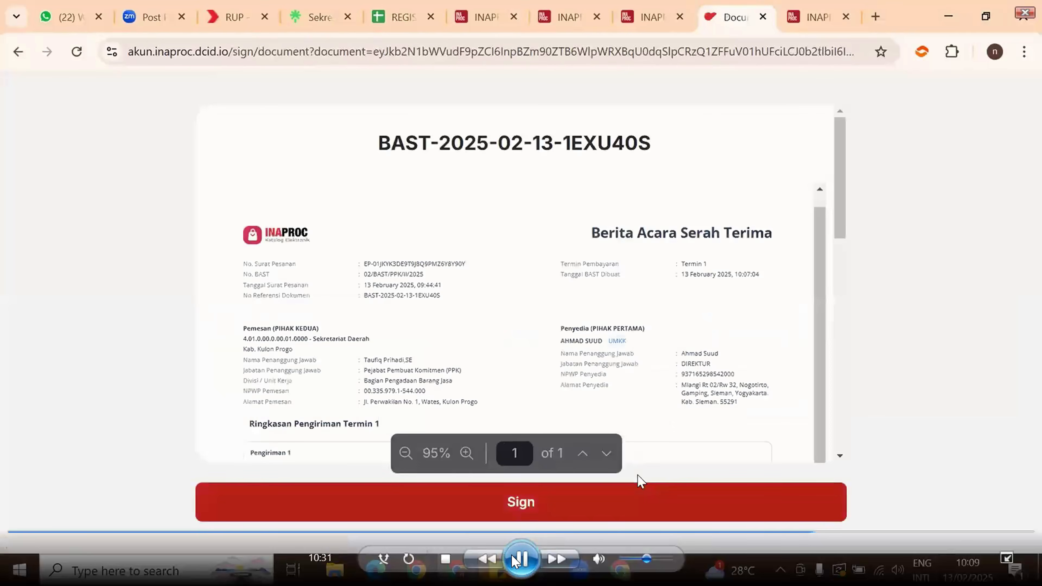
Pause the video at the BAST signing confirmation and again once the signature is verified, resuming each time.
left_click(518, 560)
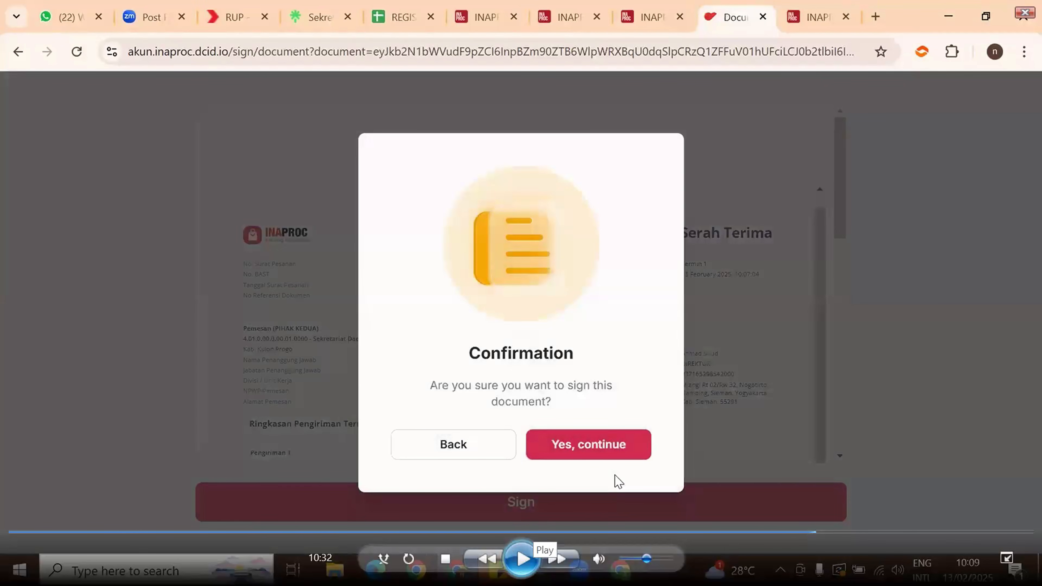
left_click(517, 559)
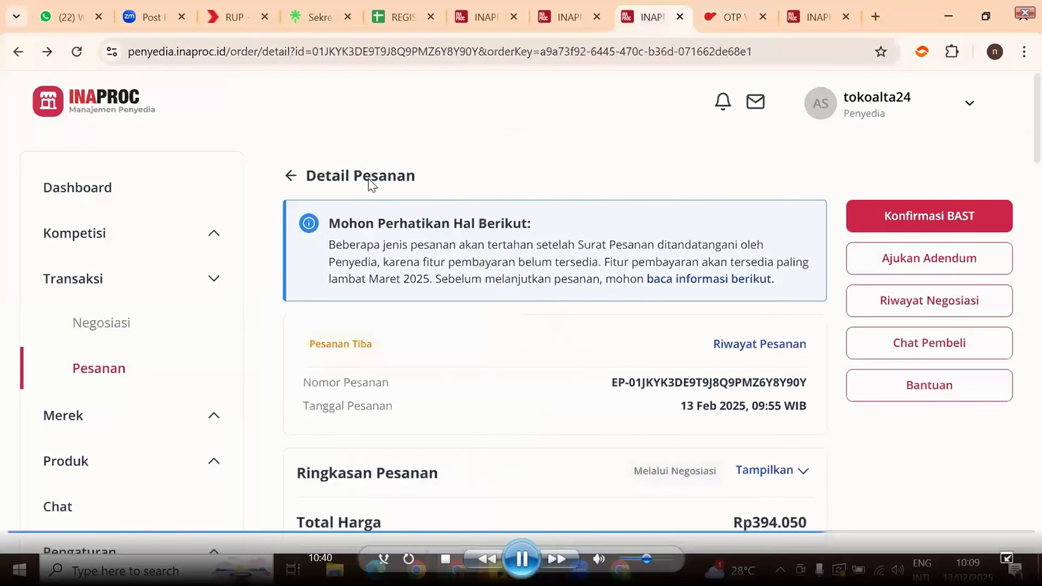
left_click(521, 558)
left_click(521, 559)
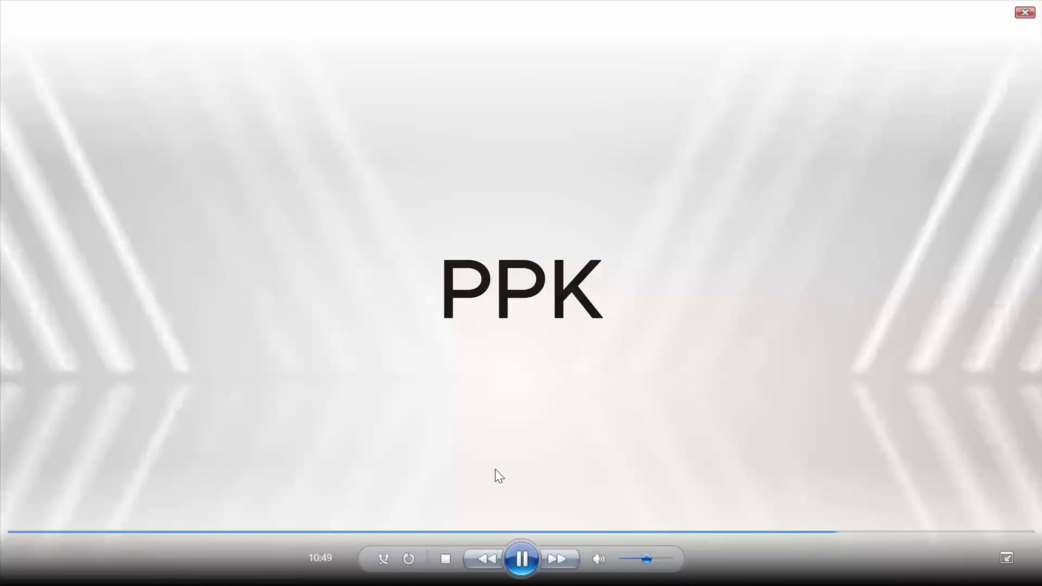
left_click(521, 558)
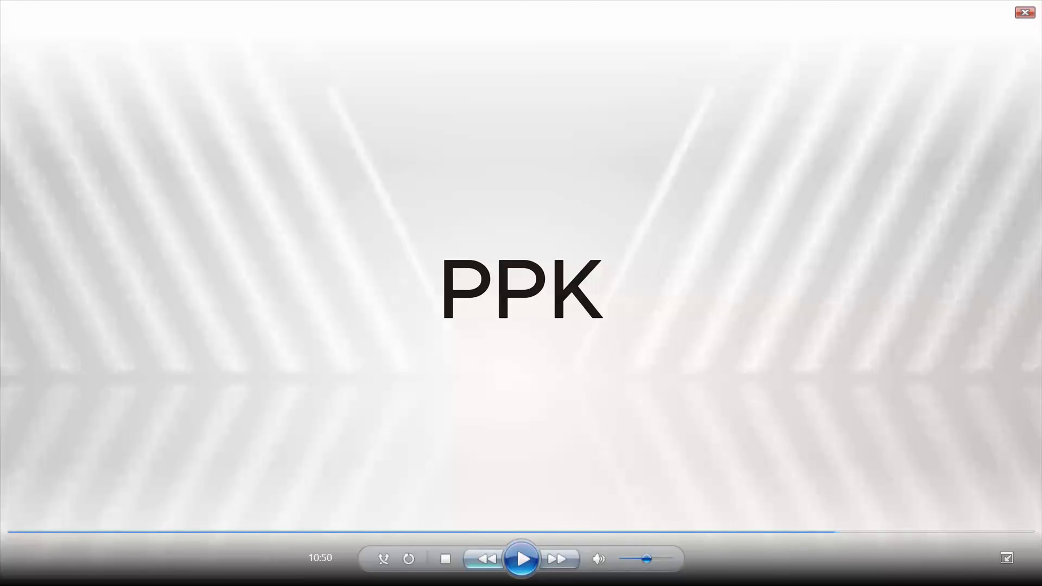
left_click(522, 556)
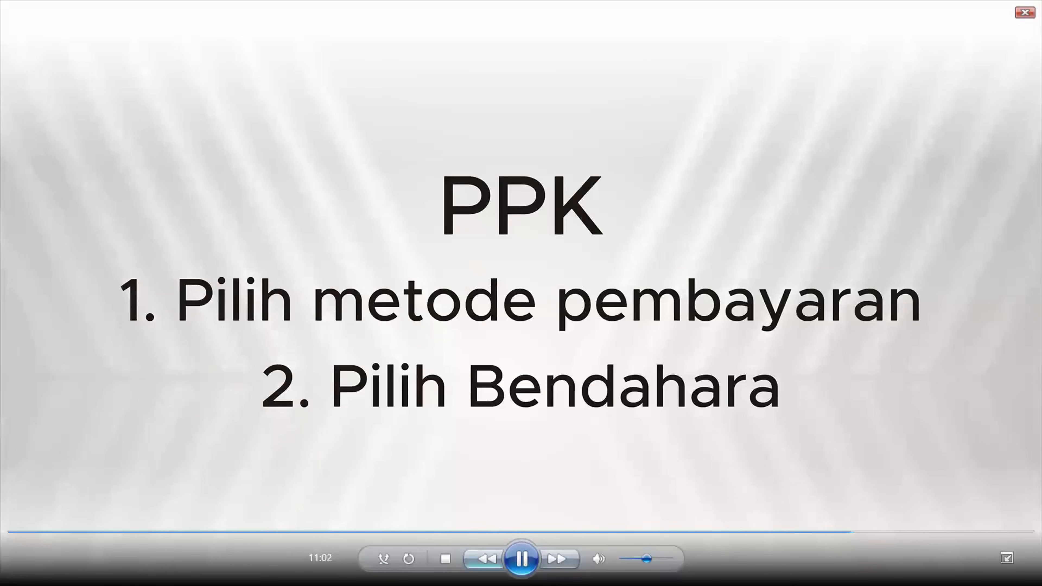
left_click(521, 559)
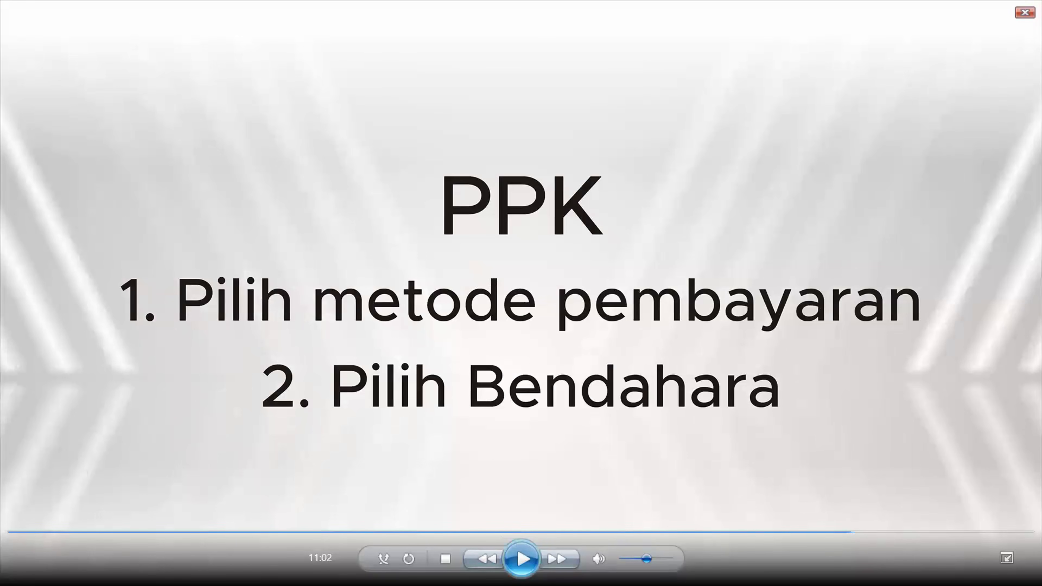
left_click(631, 410)
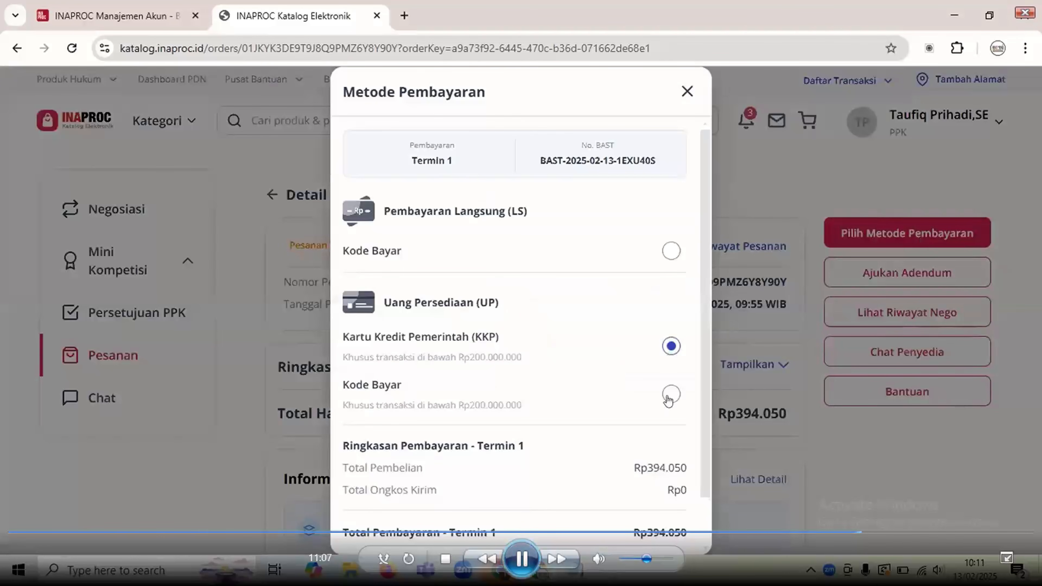
Pause the video on the payment methods showing Kode Bayar under Uang Persediaan (UP), then resume.
left_click(675, 301)
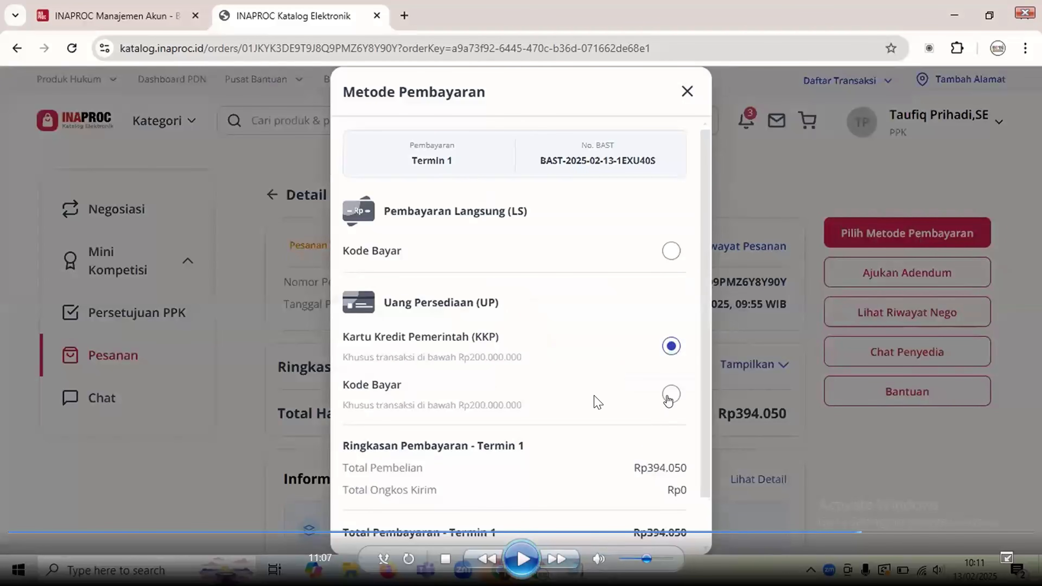
left_click(524, 556)
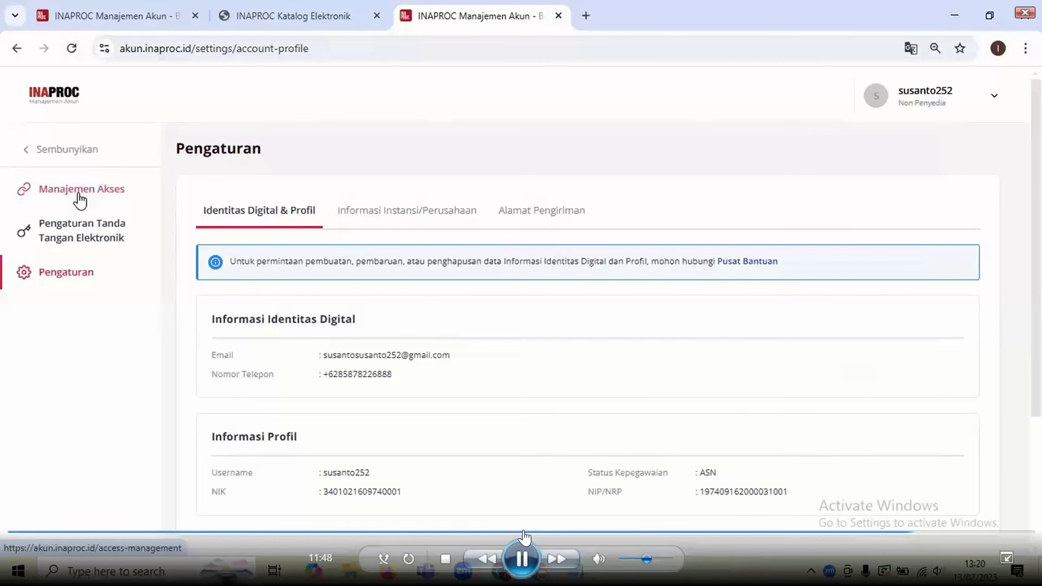
left_click(524, 554)
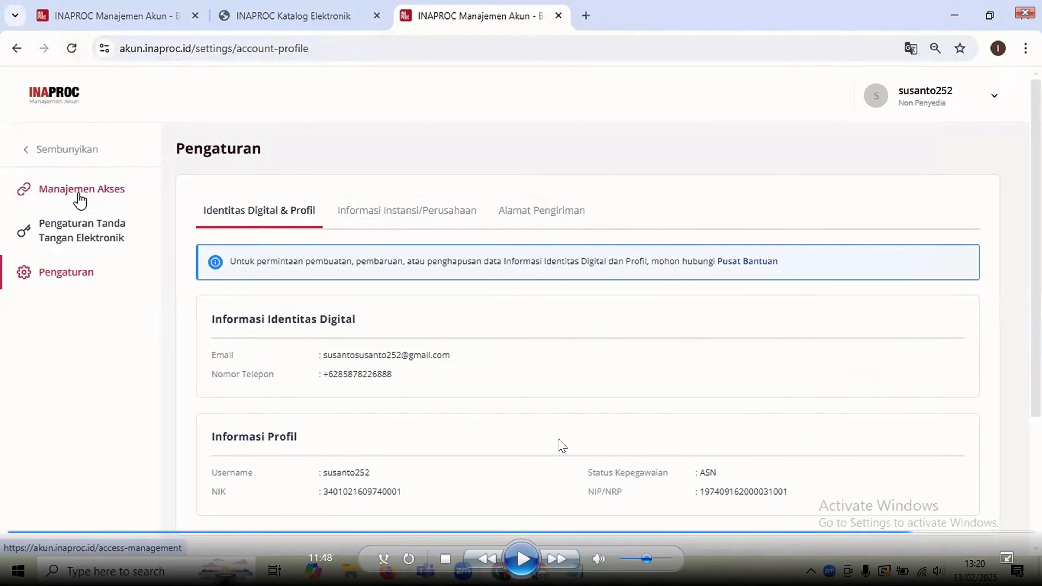
Resume the video, pausing briefly on the Bendahara Pengeluaran access list for Sekretariat Daerah.
left_click(517, 558)
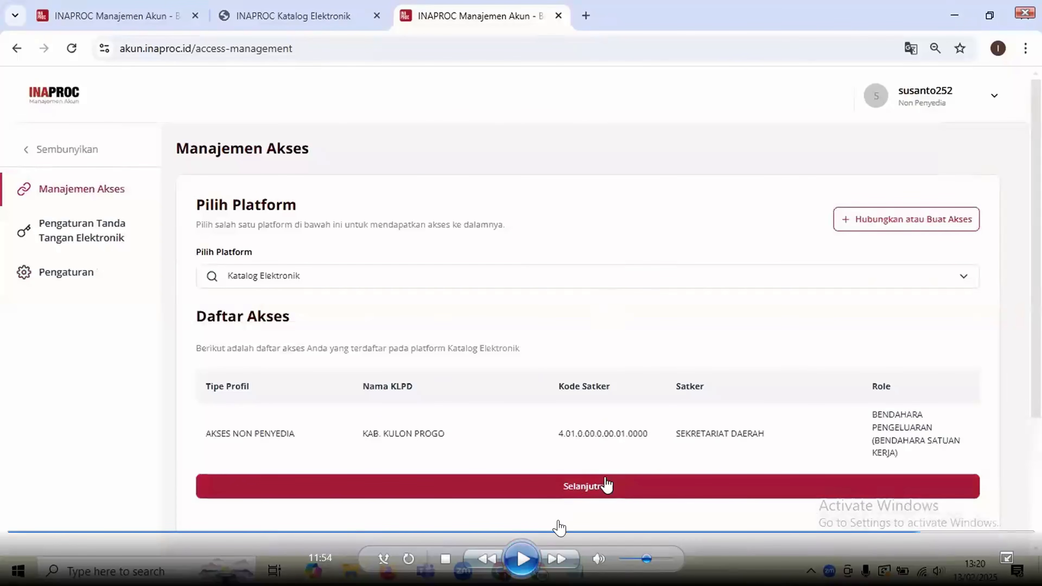
left_click(525, 559)
left_click(518, 559)
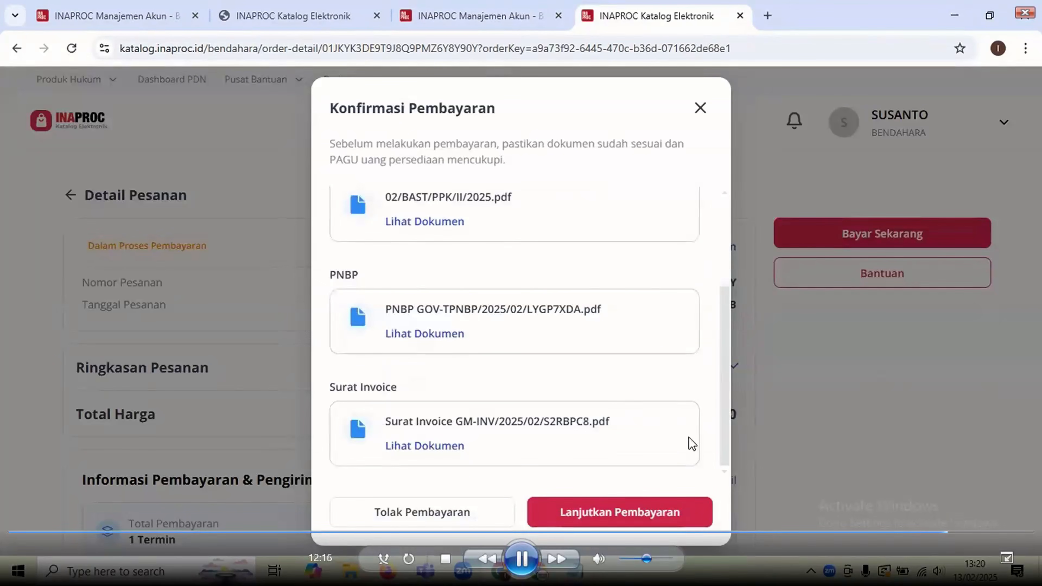
Pause the video at the Konfirmasi Pembayaran documents and the Rp394.050 Kode Bayar, resuming after each.
left_click(522, 558)
left_click(525, 548)
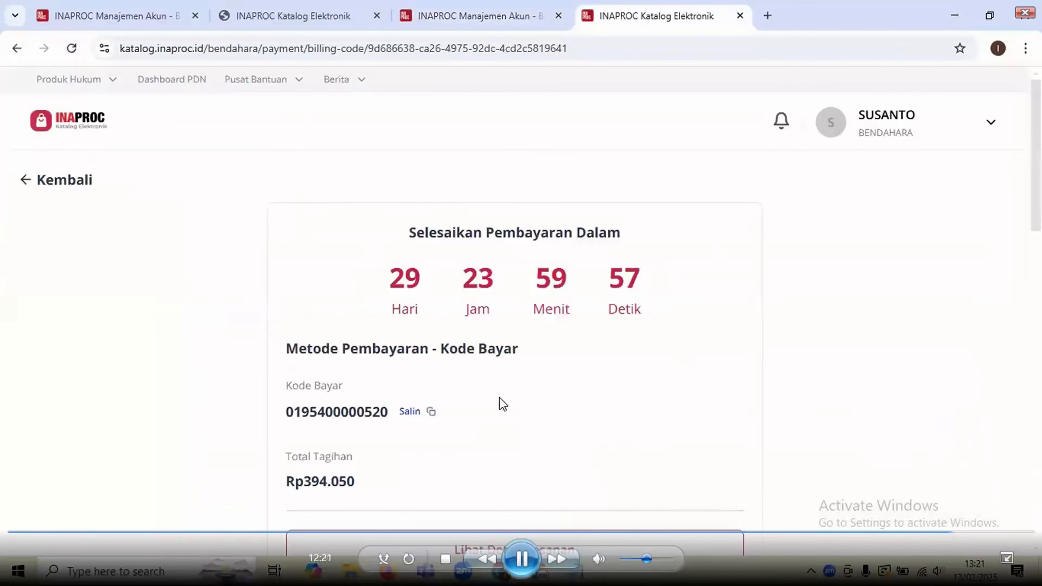
left_click(542, 496)
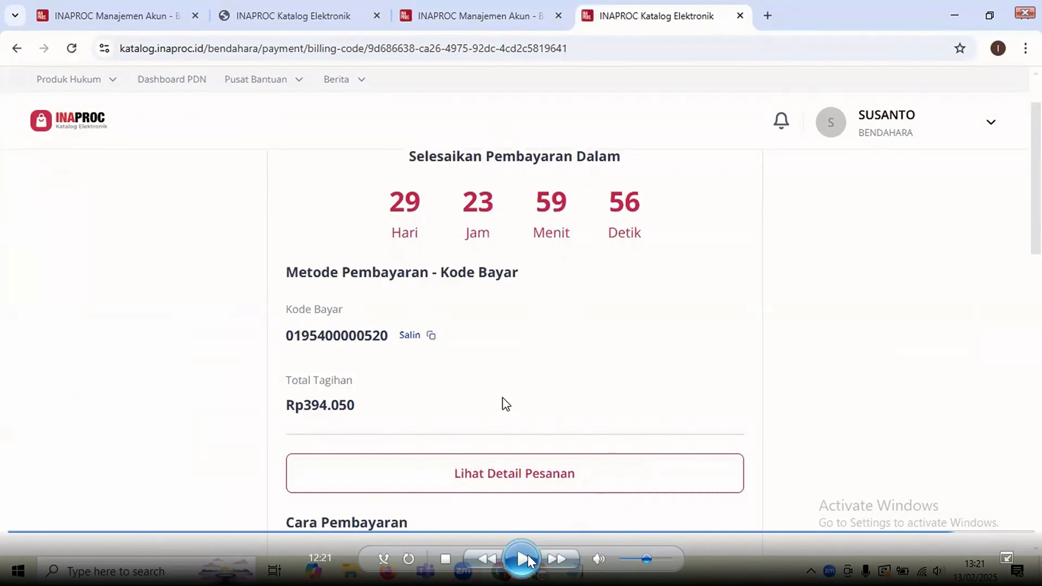
left_click(504, 541)
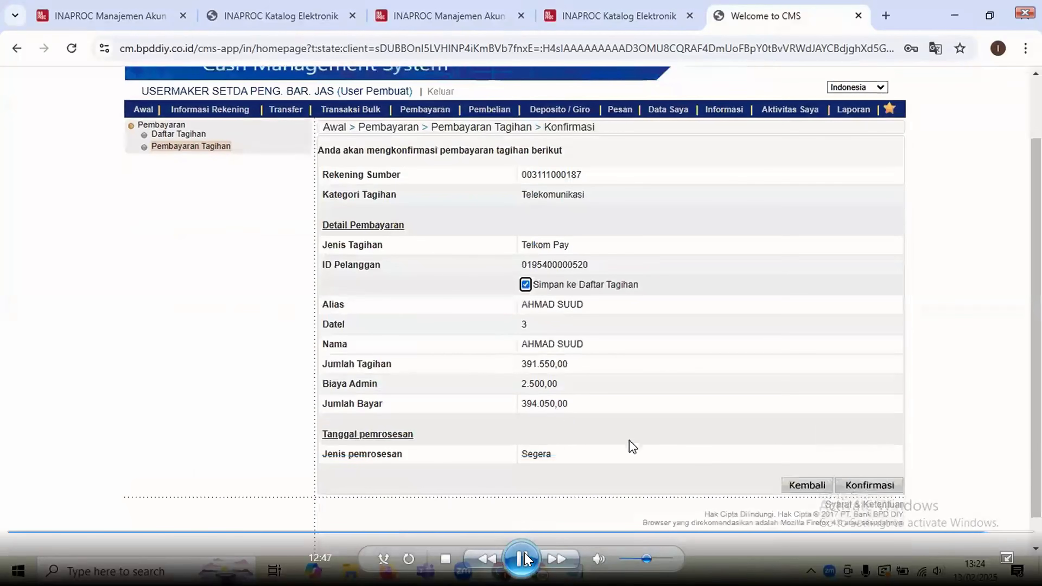
Pause the video on the CMS BPD DIY confirmation for the 394.050,00 Telkom Pay bill, scroll down, and resume.
left_click(524, 558)
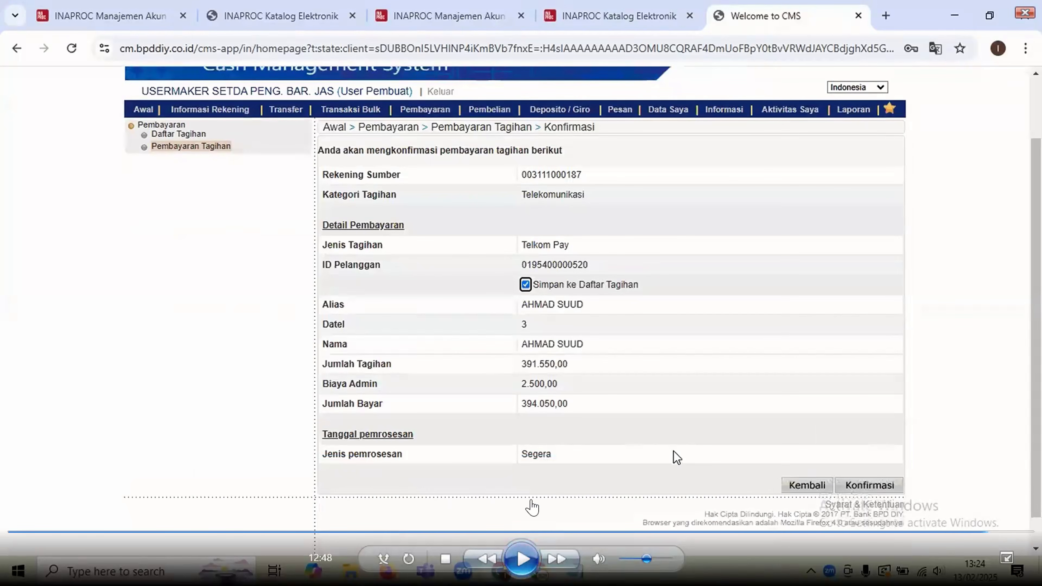
left_click(521, 558)
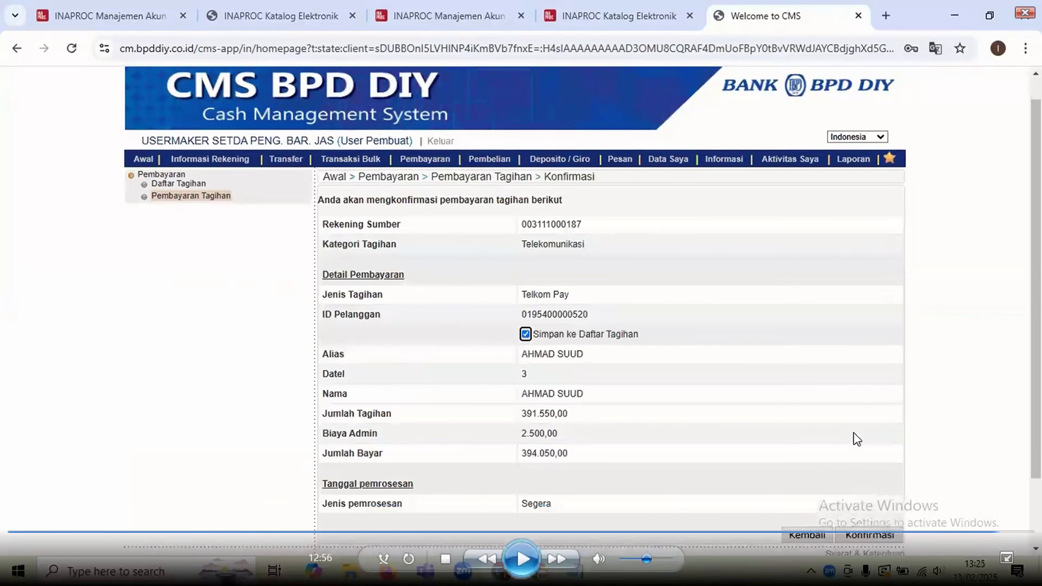
left_click(529, 541)
scroll(853, 433, "down", 2)
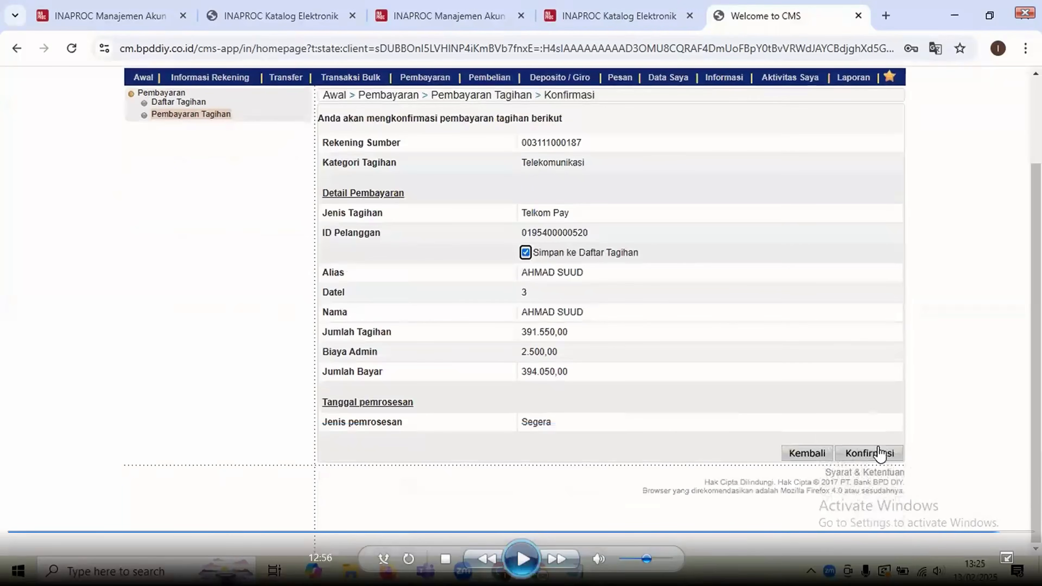
left_click(522, 558)
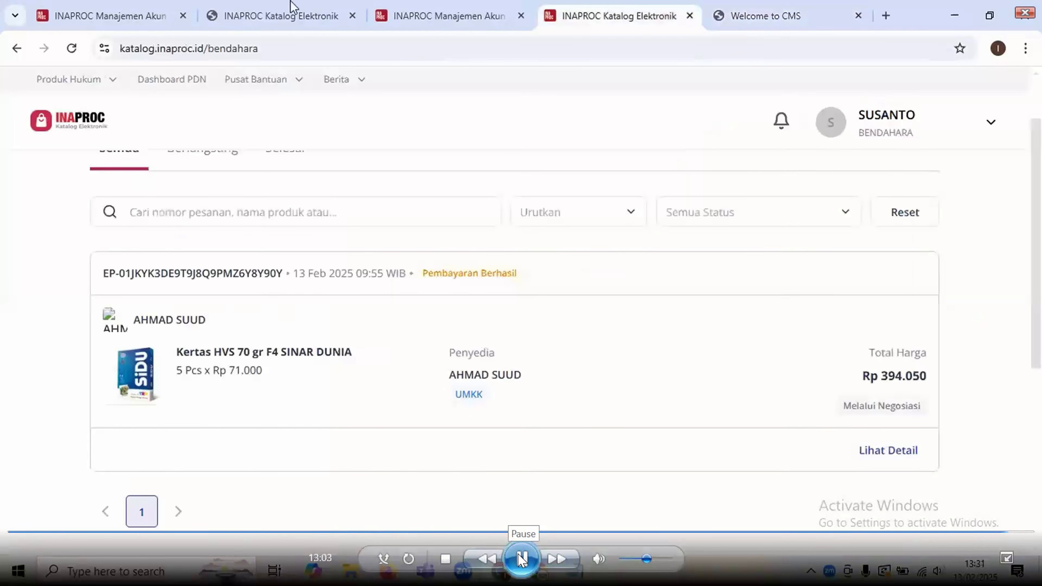
Pause the video on the Pembayaran Berhasil paper order, its Detail Pesanan and the orders list, resuming each time.
left_click(522, 558)
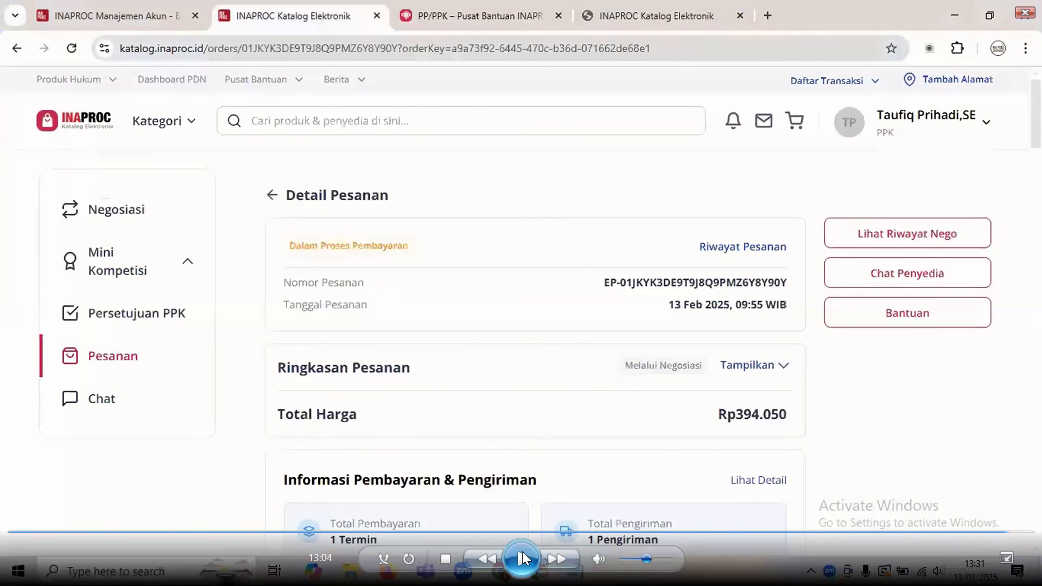
left_click(523, 554)
left_click(523, 558)
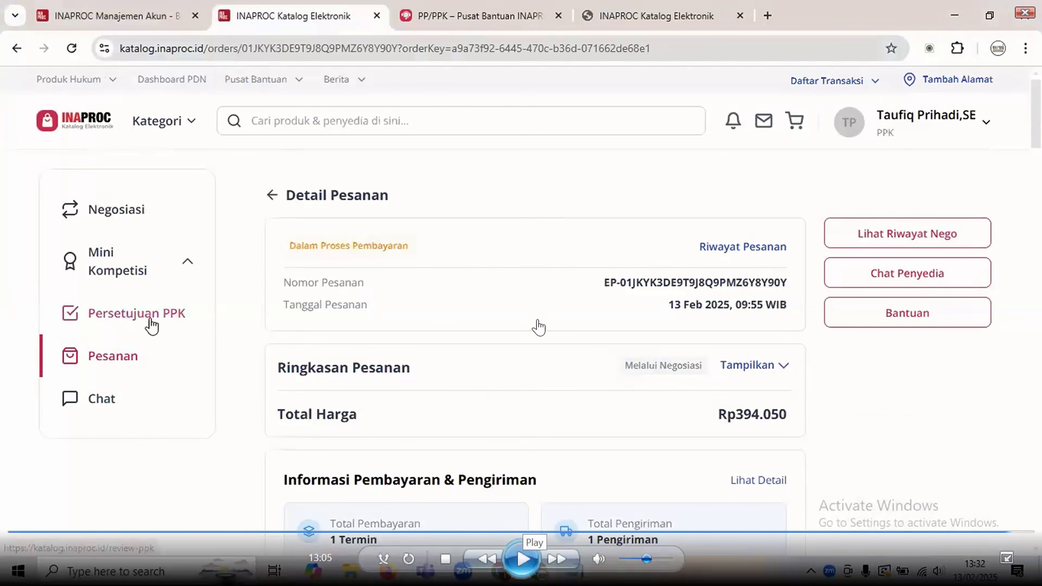
left_click(504, 319)
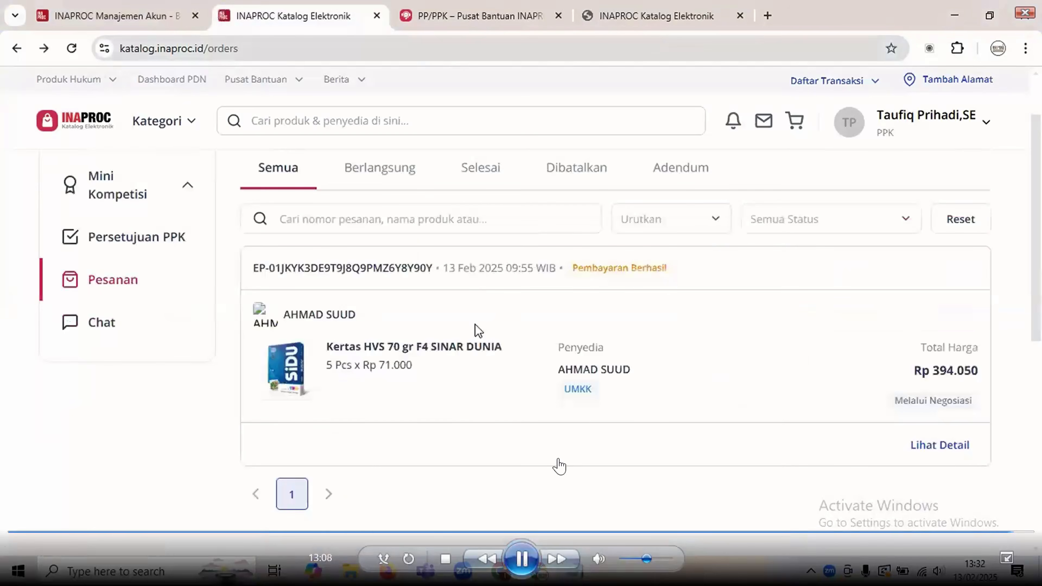
left_click(528, 555)
key("space")
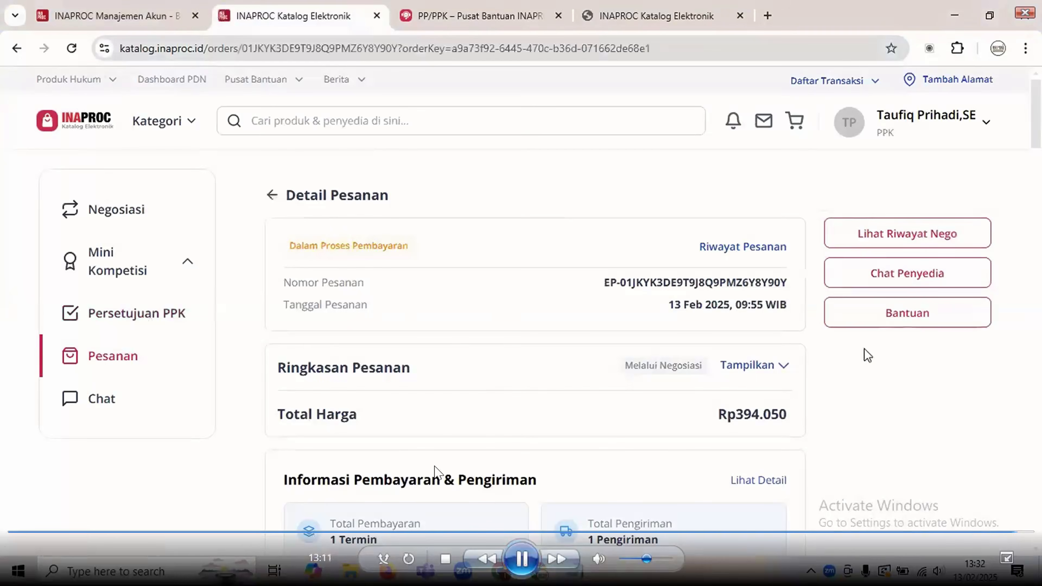